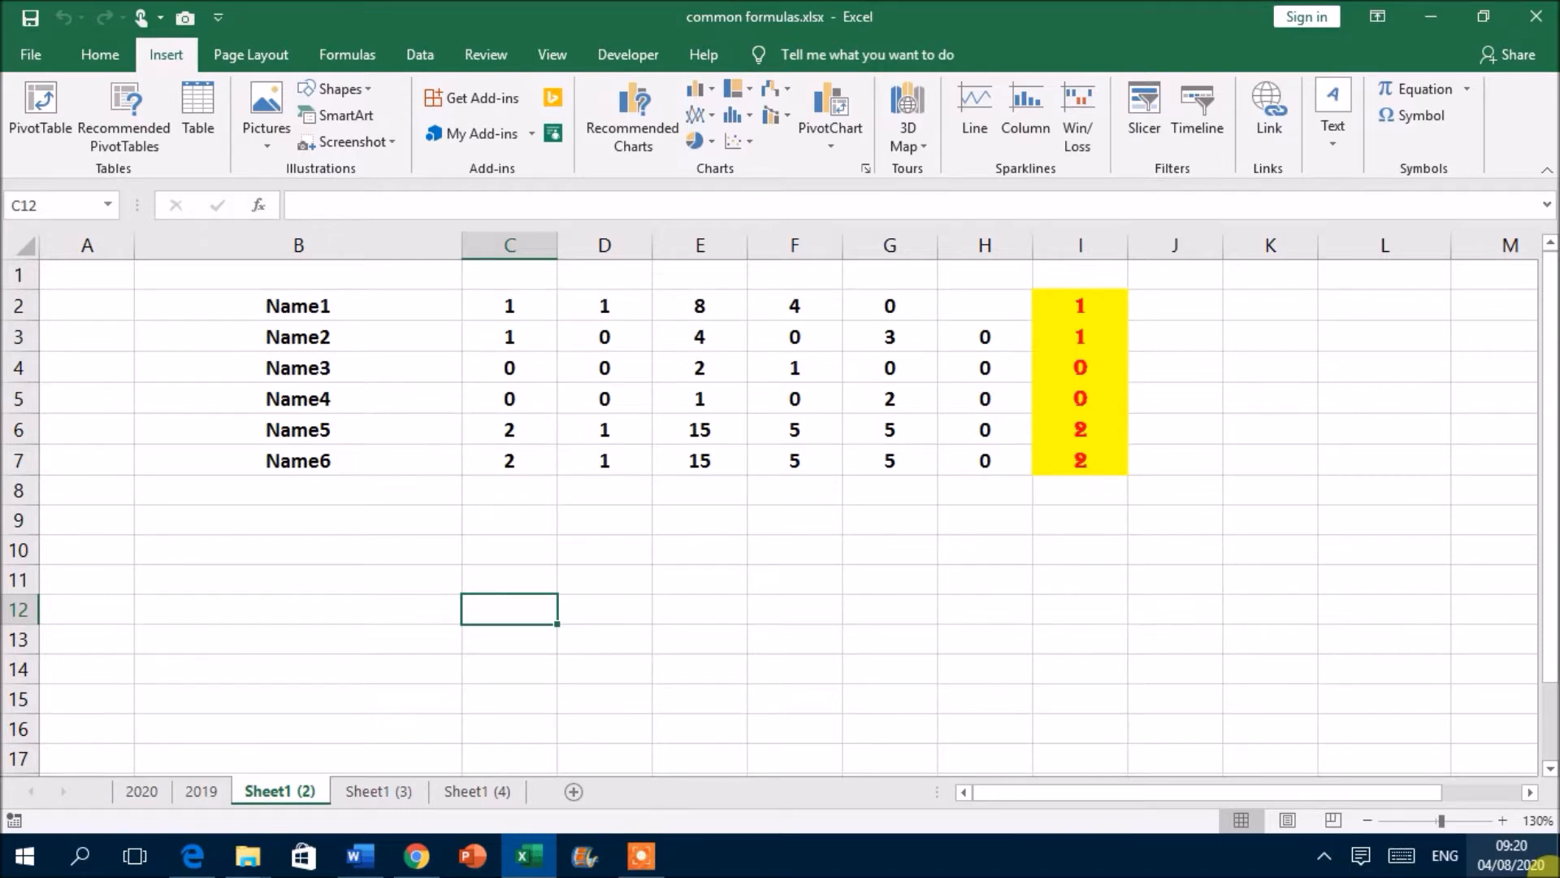
Widen column D to about twice its width so that it has room for dates
click(100, 54)
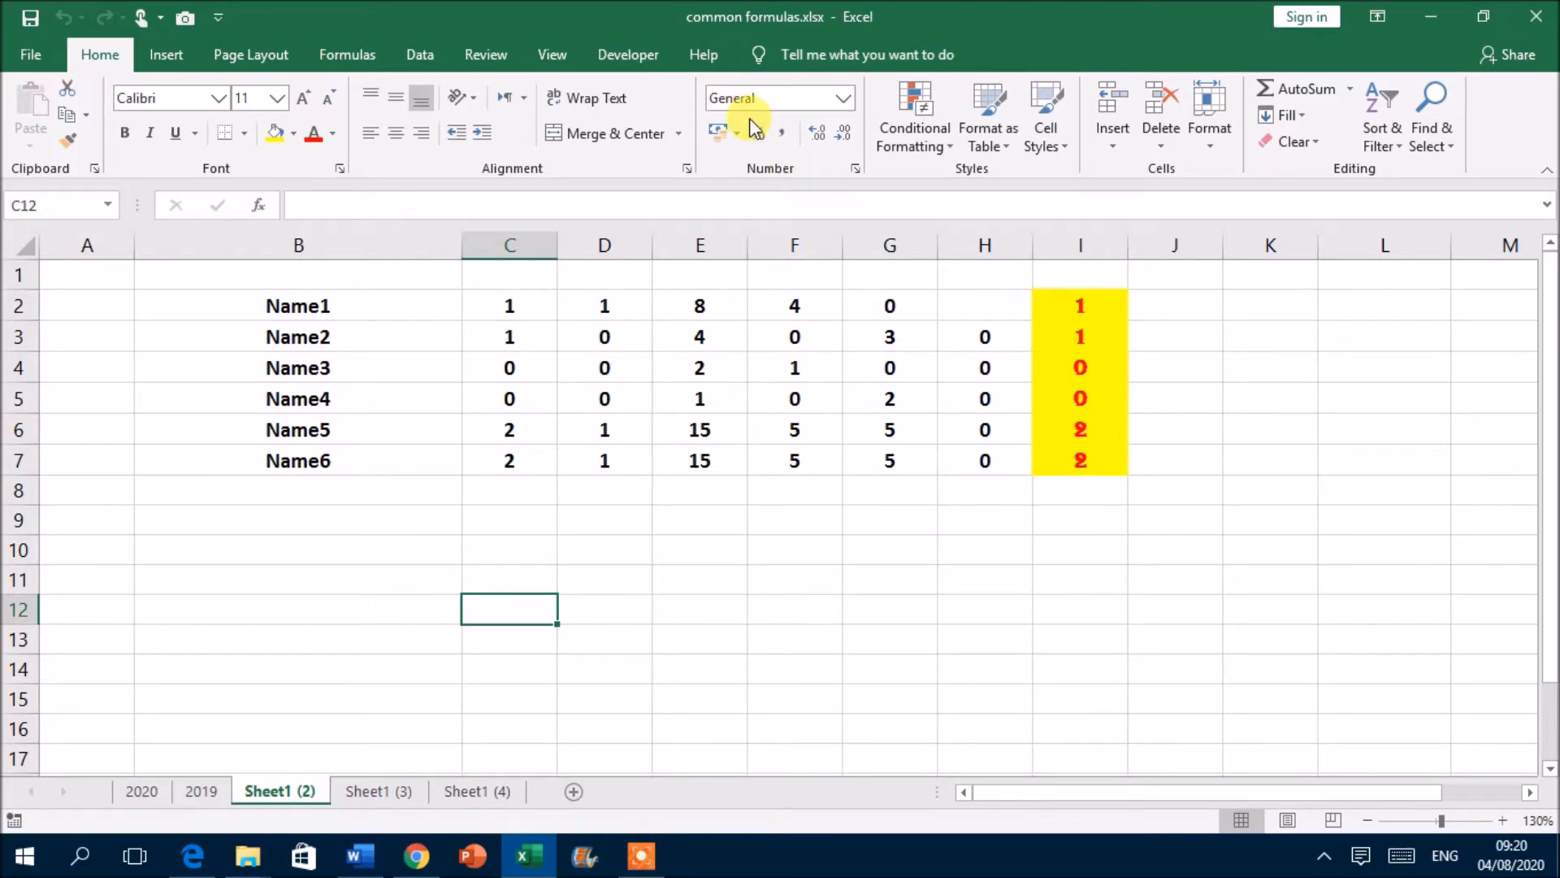
click(291, 528)
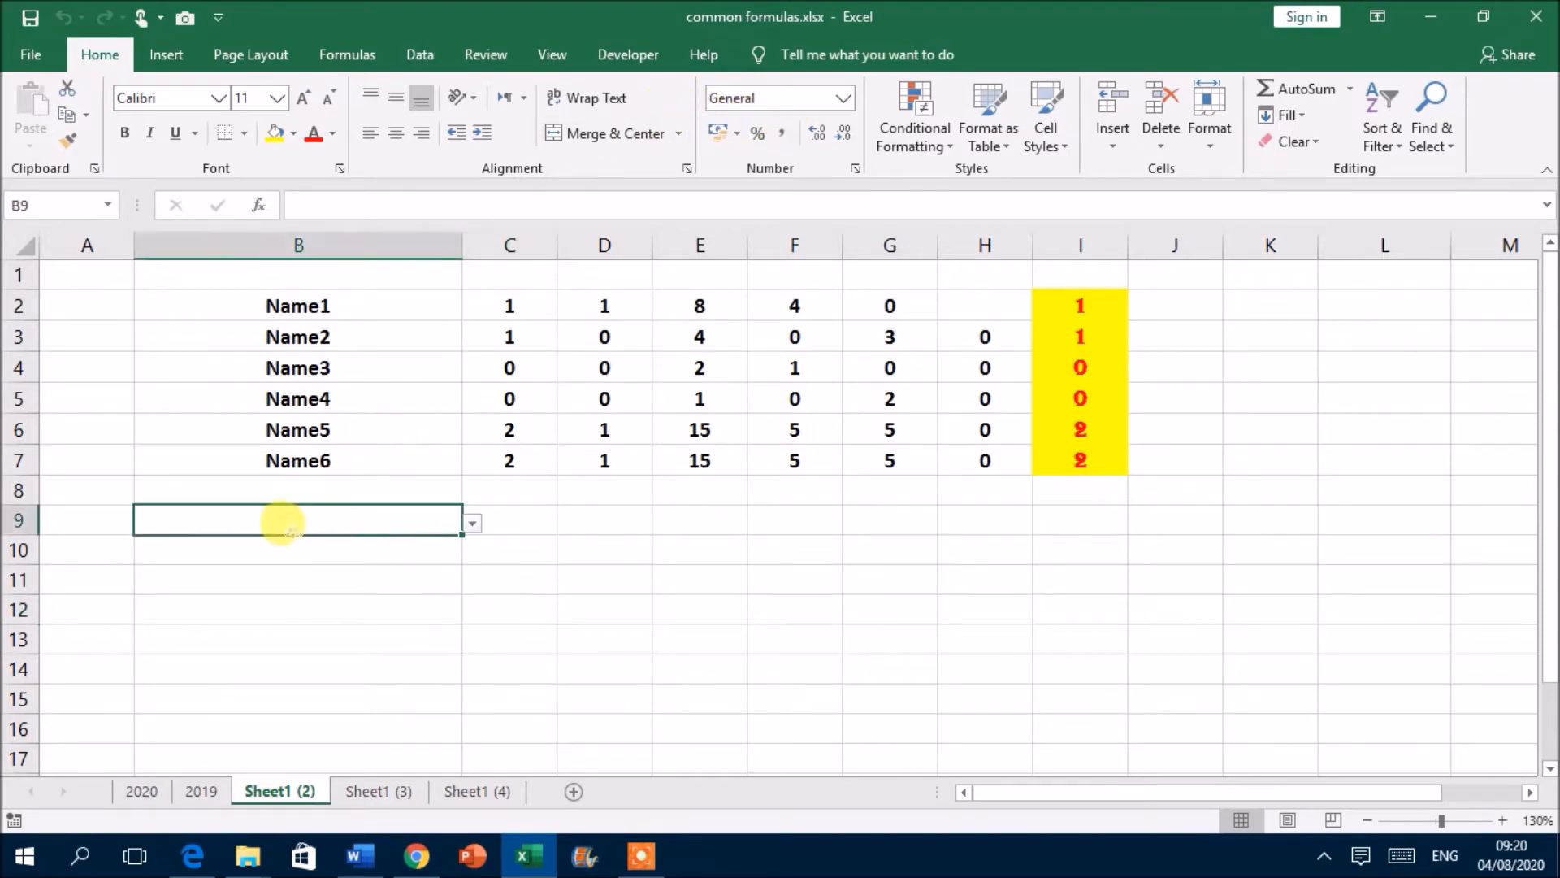
click(602, 548)
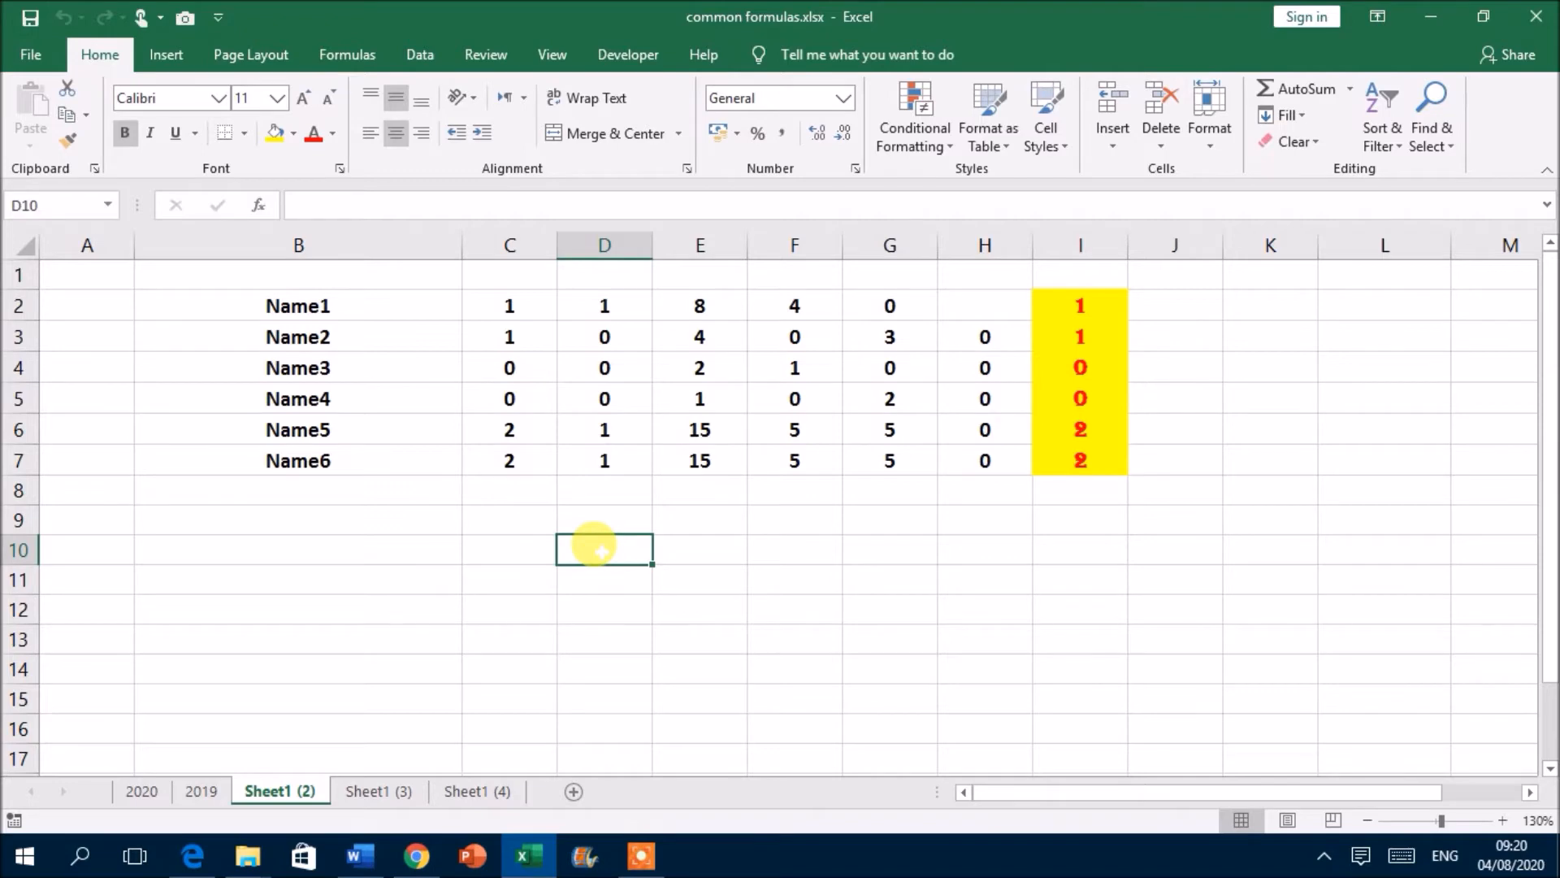
drag(653, 246, 756, 246)
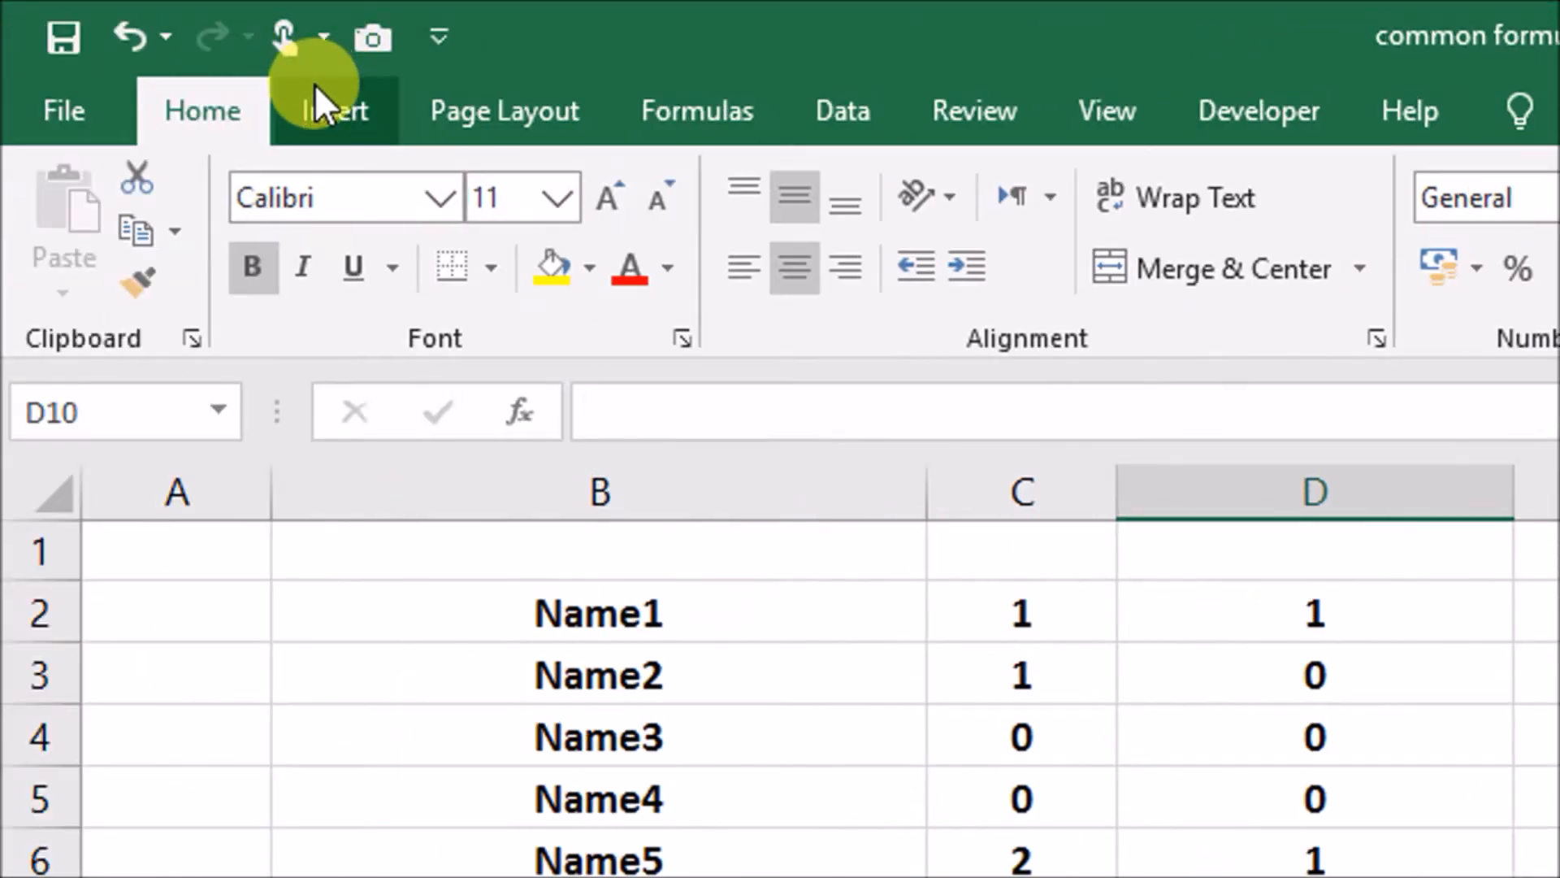
Search the Office Add-ins store for "calender", add Mini Calendar and Date Picker, and accept its license terms
click(317, 105)
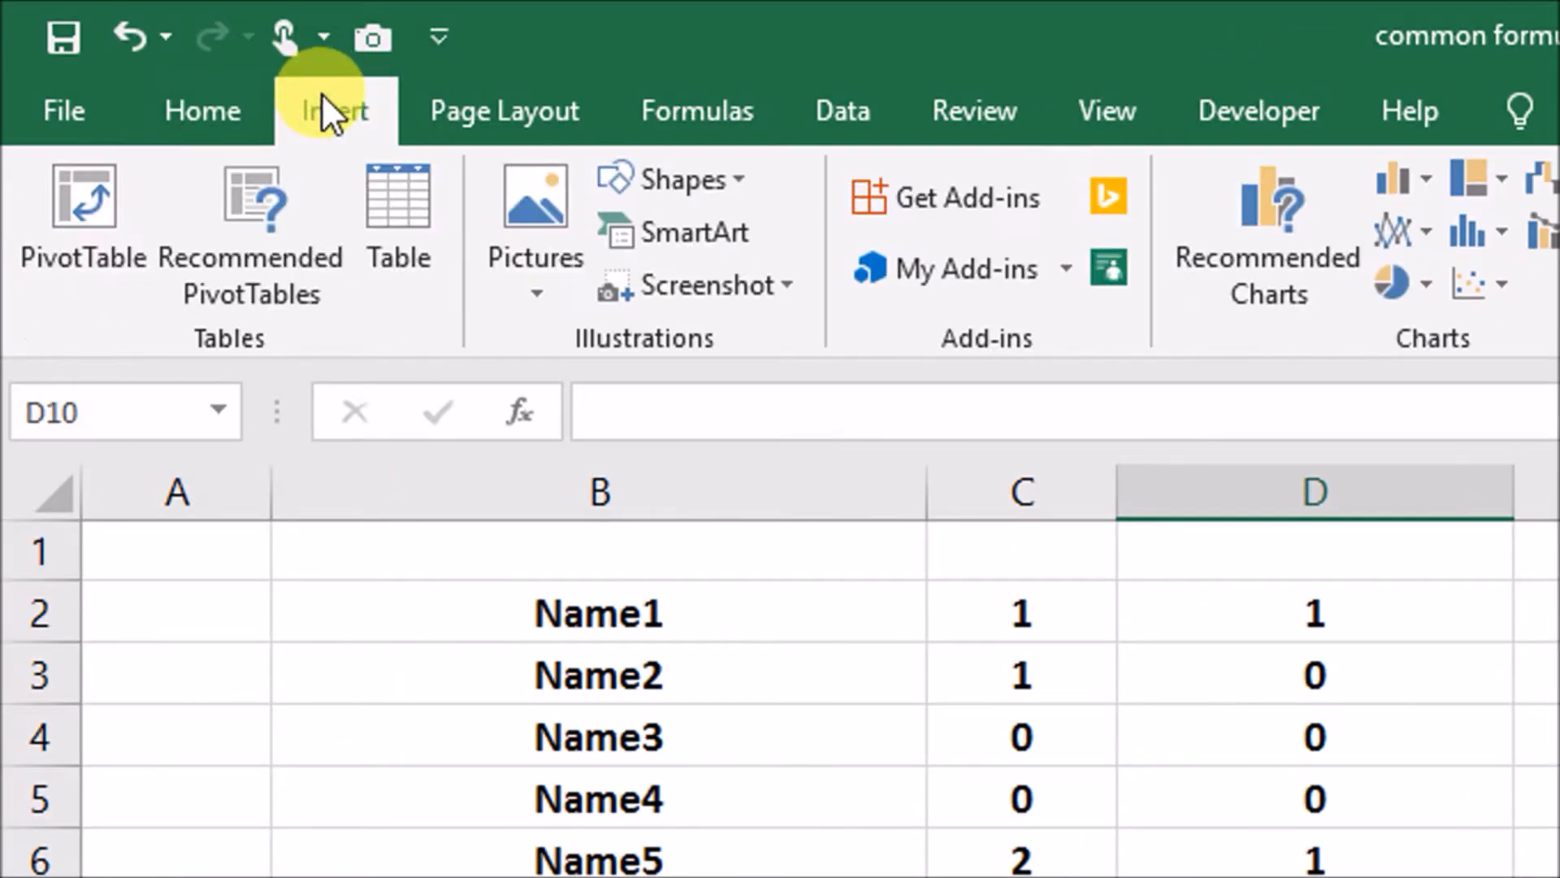
click(965, 204)
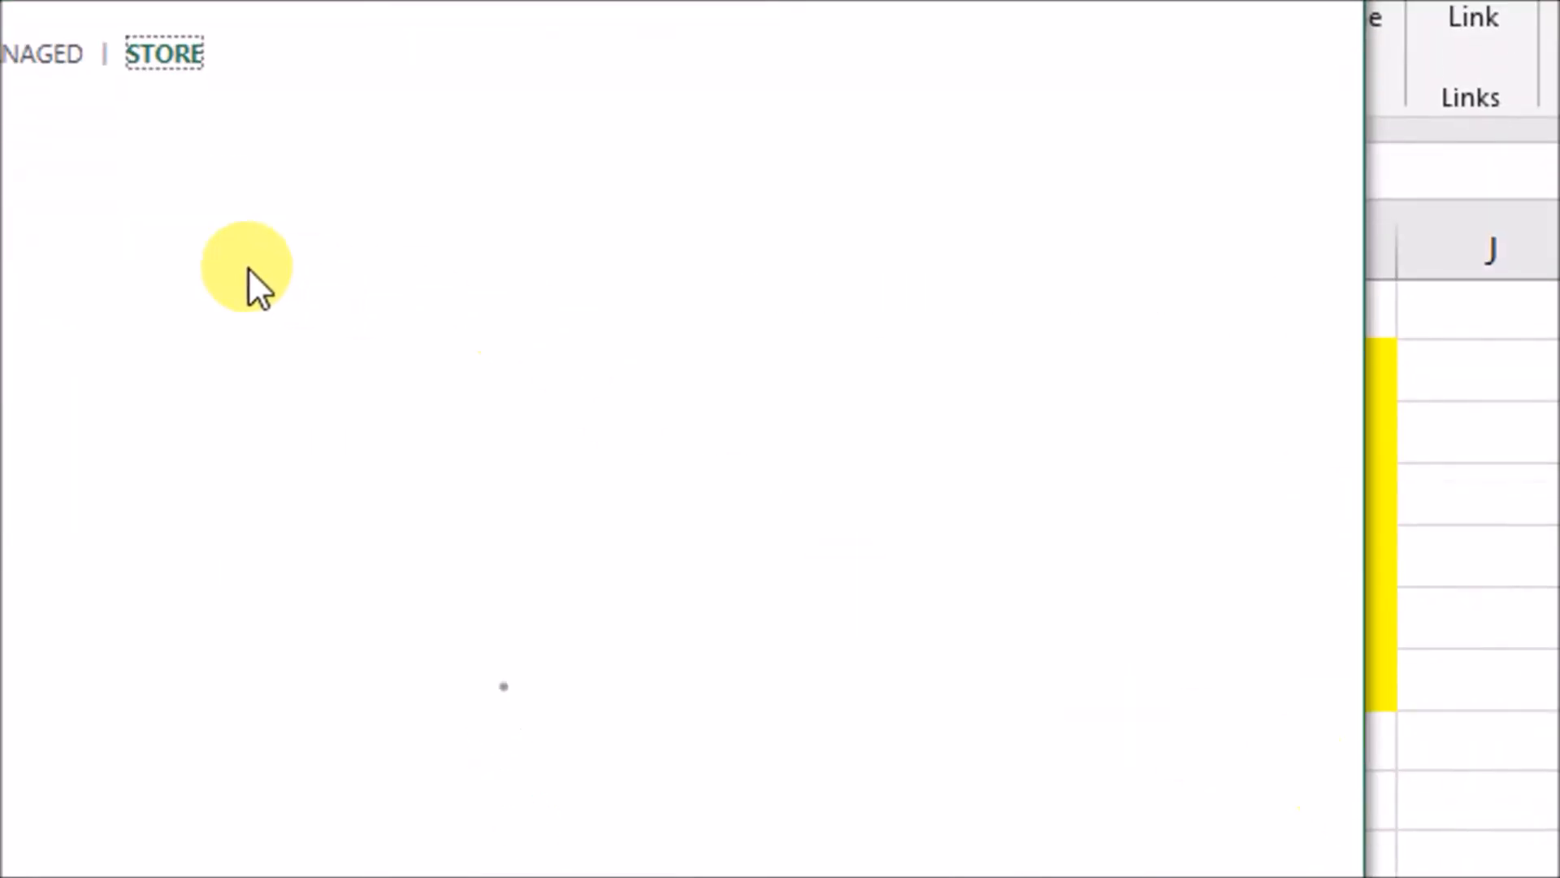
click(330, 227)
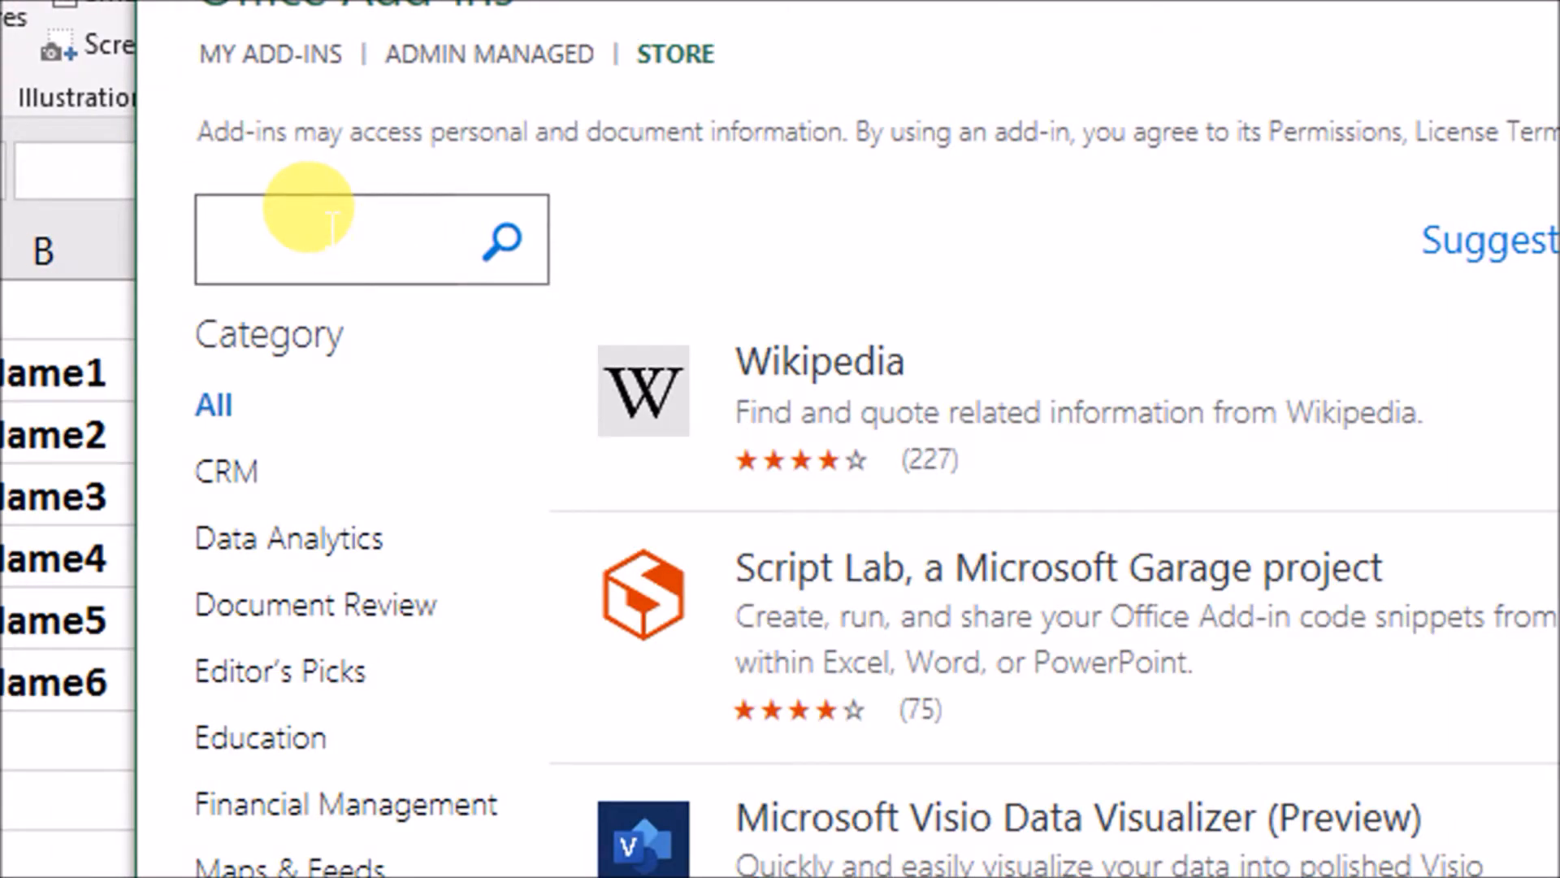
text(calen)
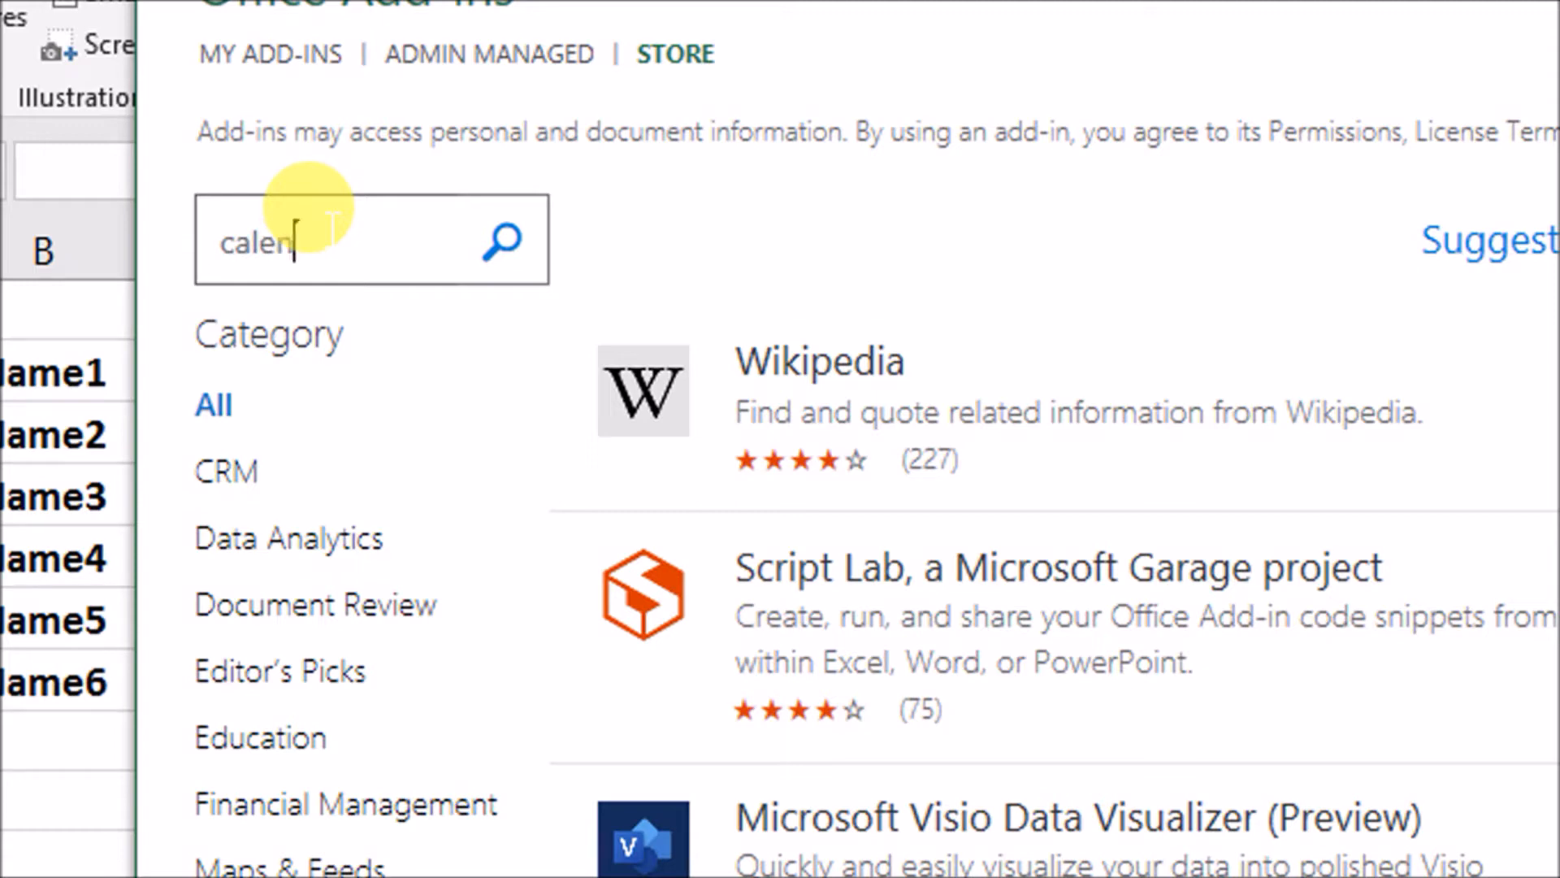
text(der)
key(Return)
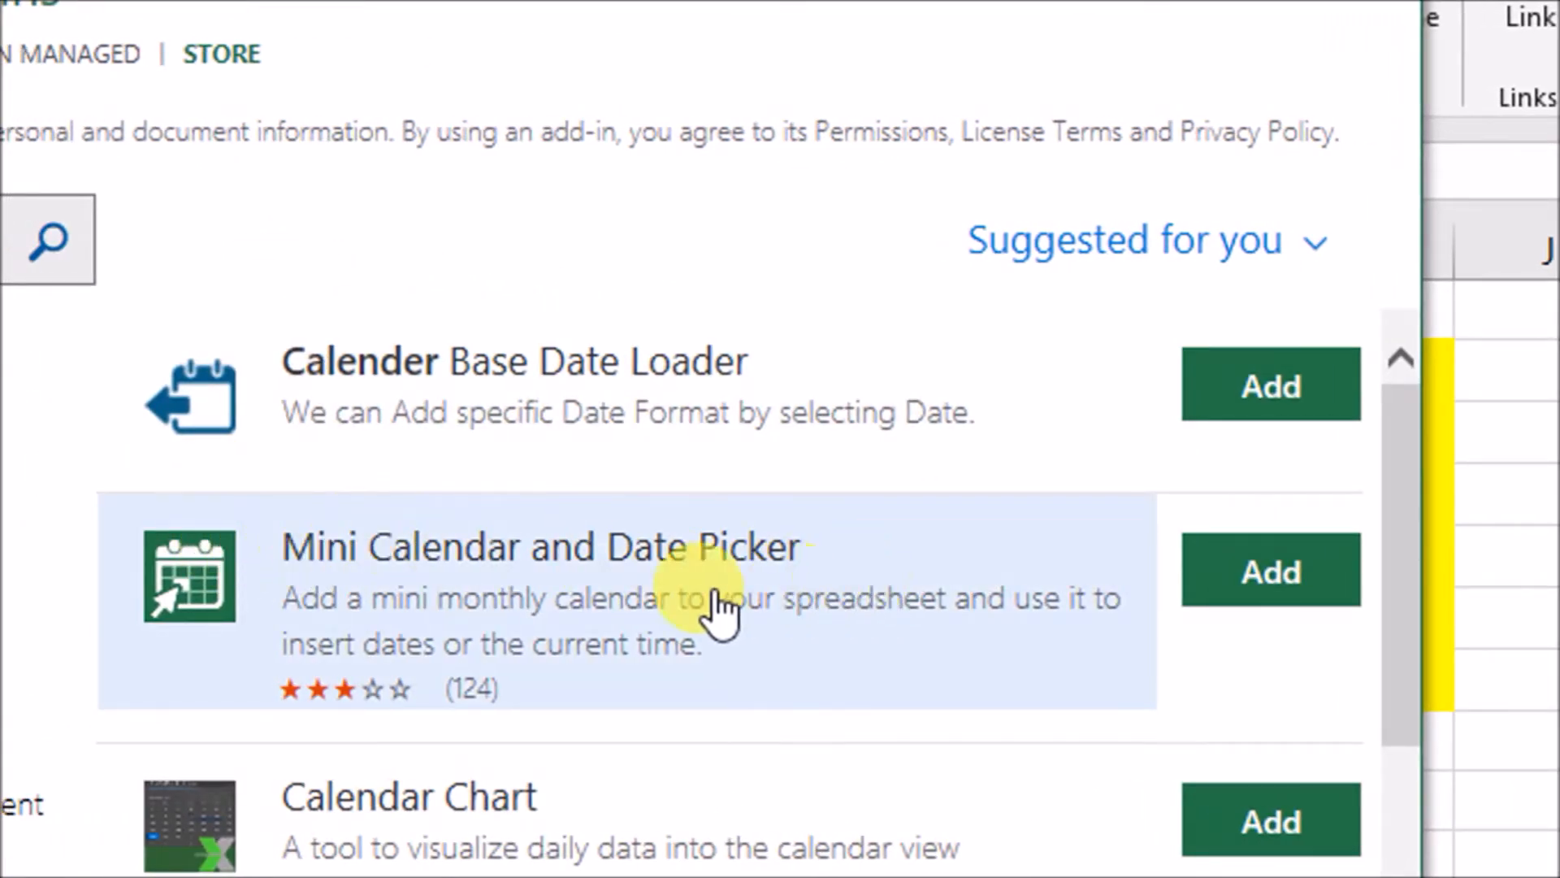
click(1218, 574)
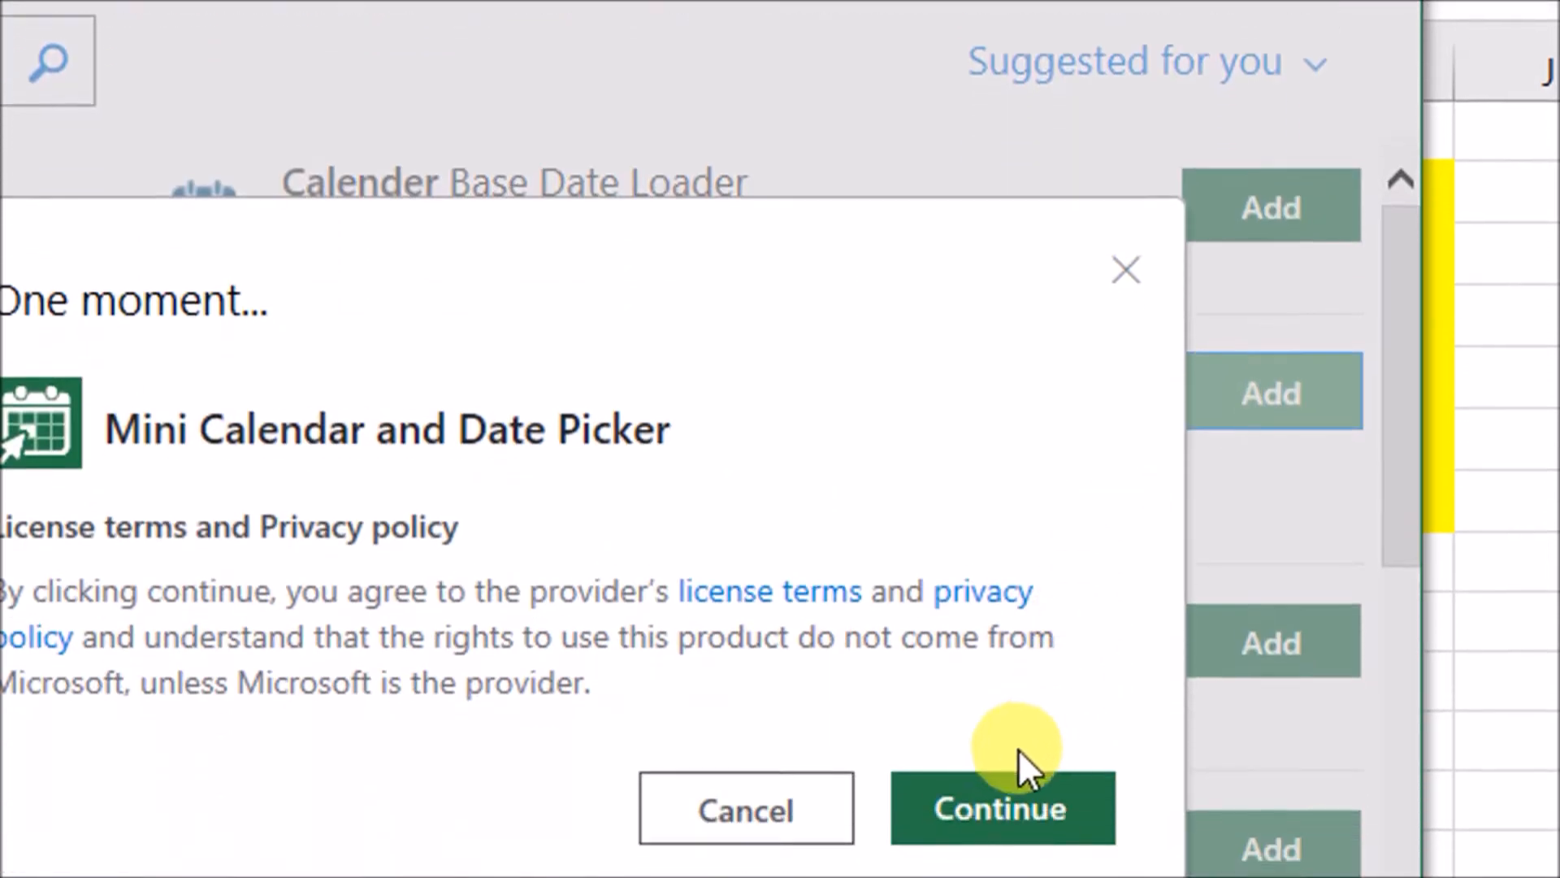
click(1012, 759)
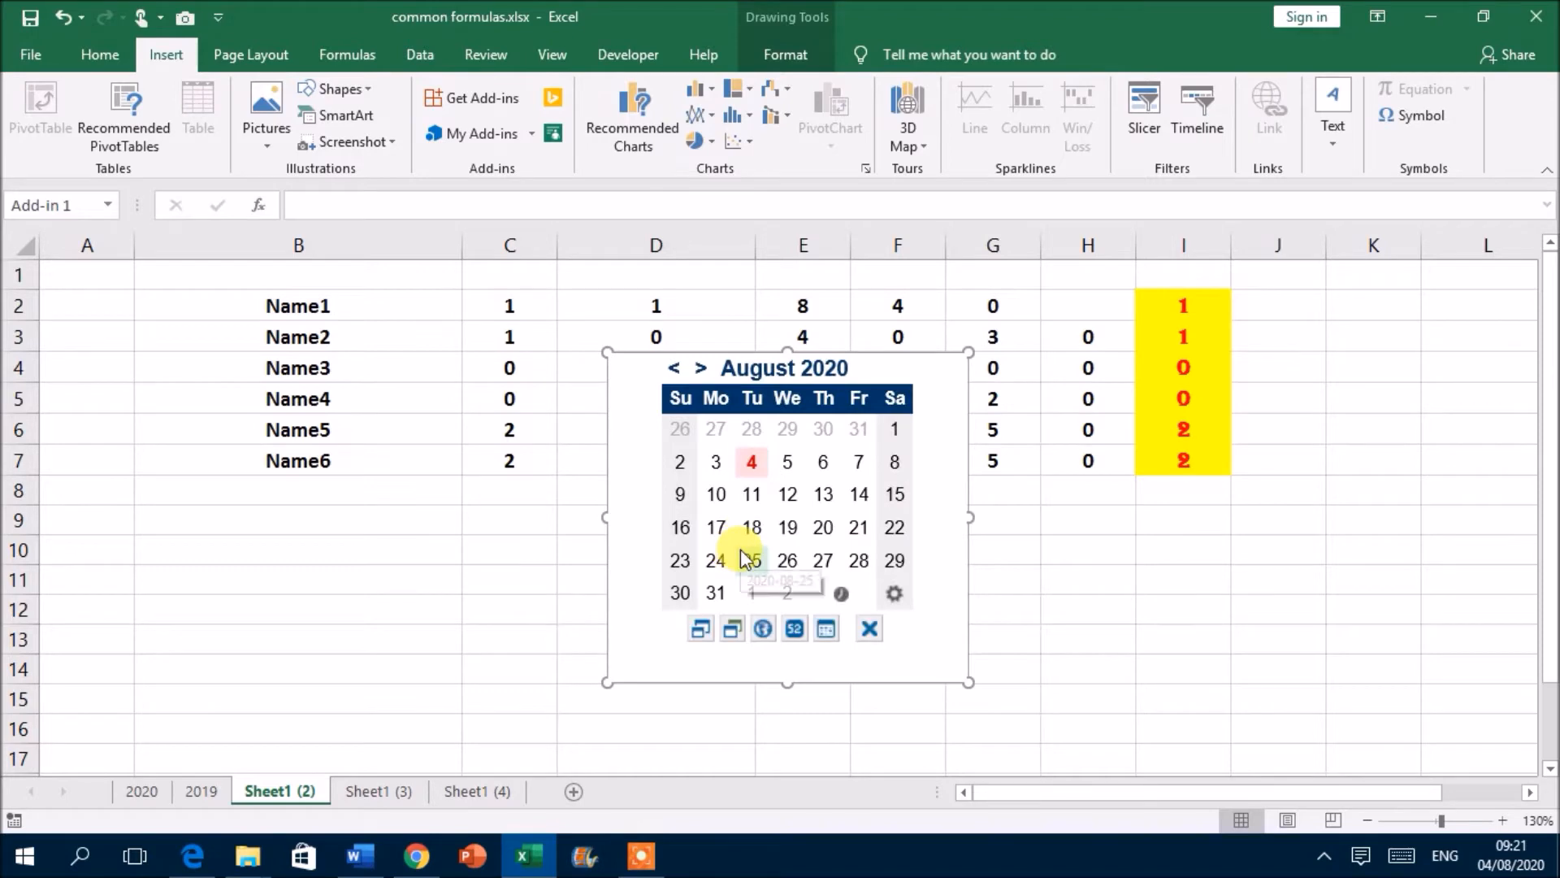
Move the calendar aside so that it sits over columns E to H, clear of column D
drag(663, 364, 695, 360)
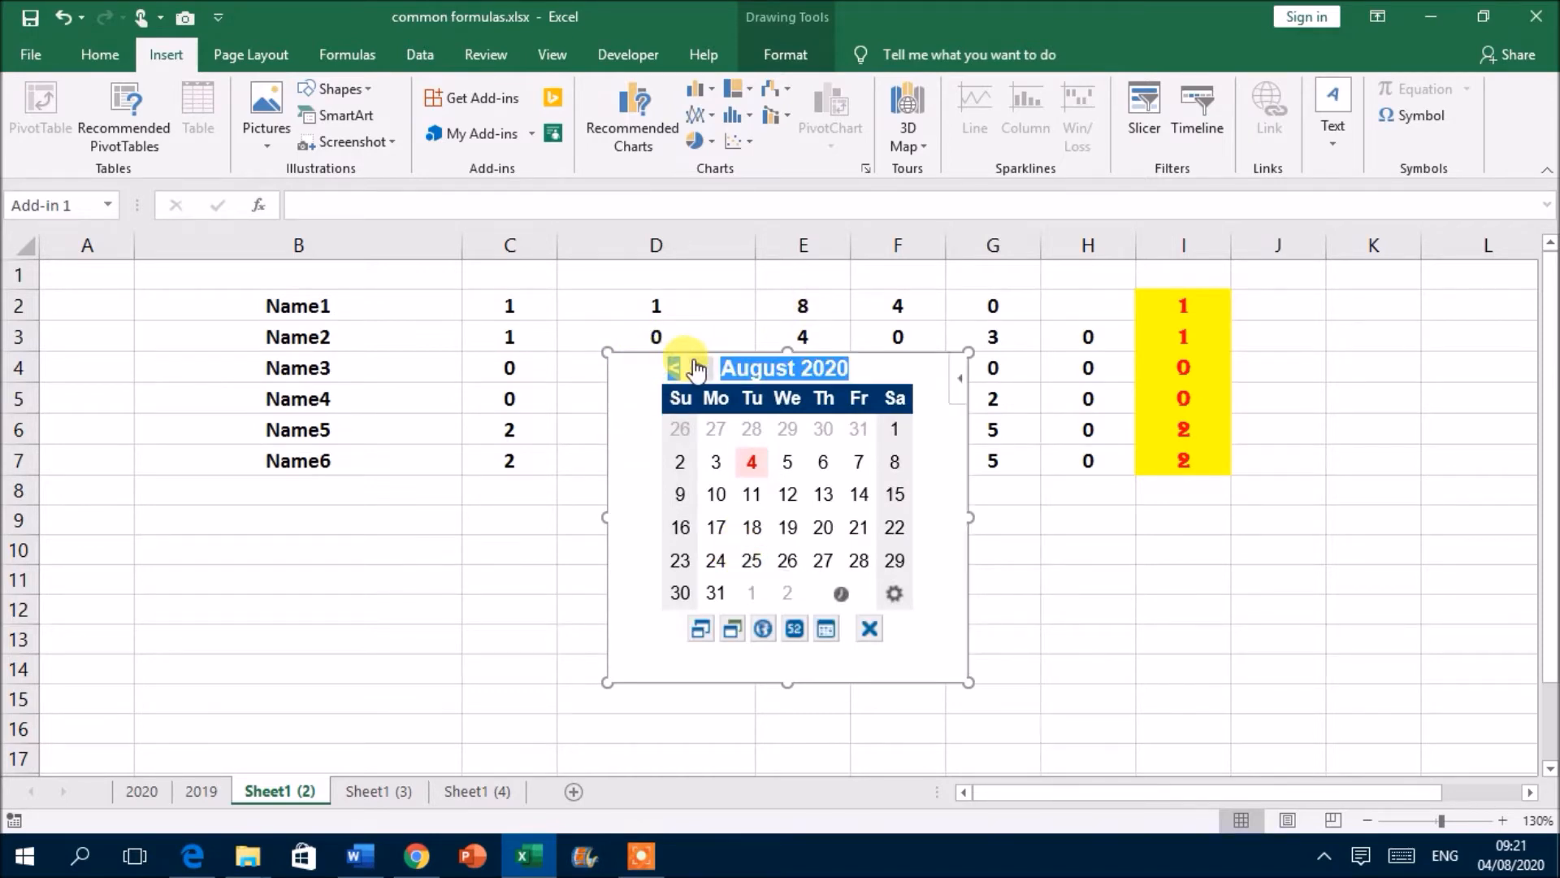
click(490, 416)
click(666, 398)
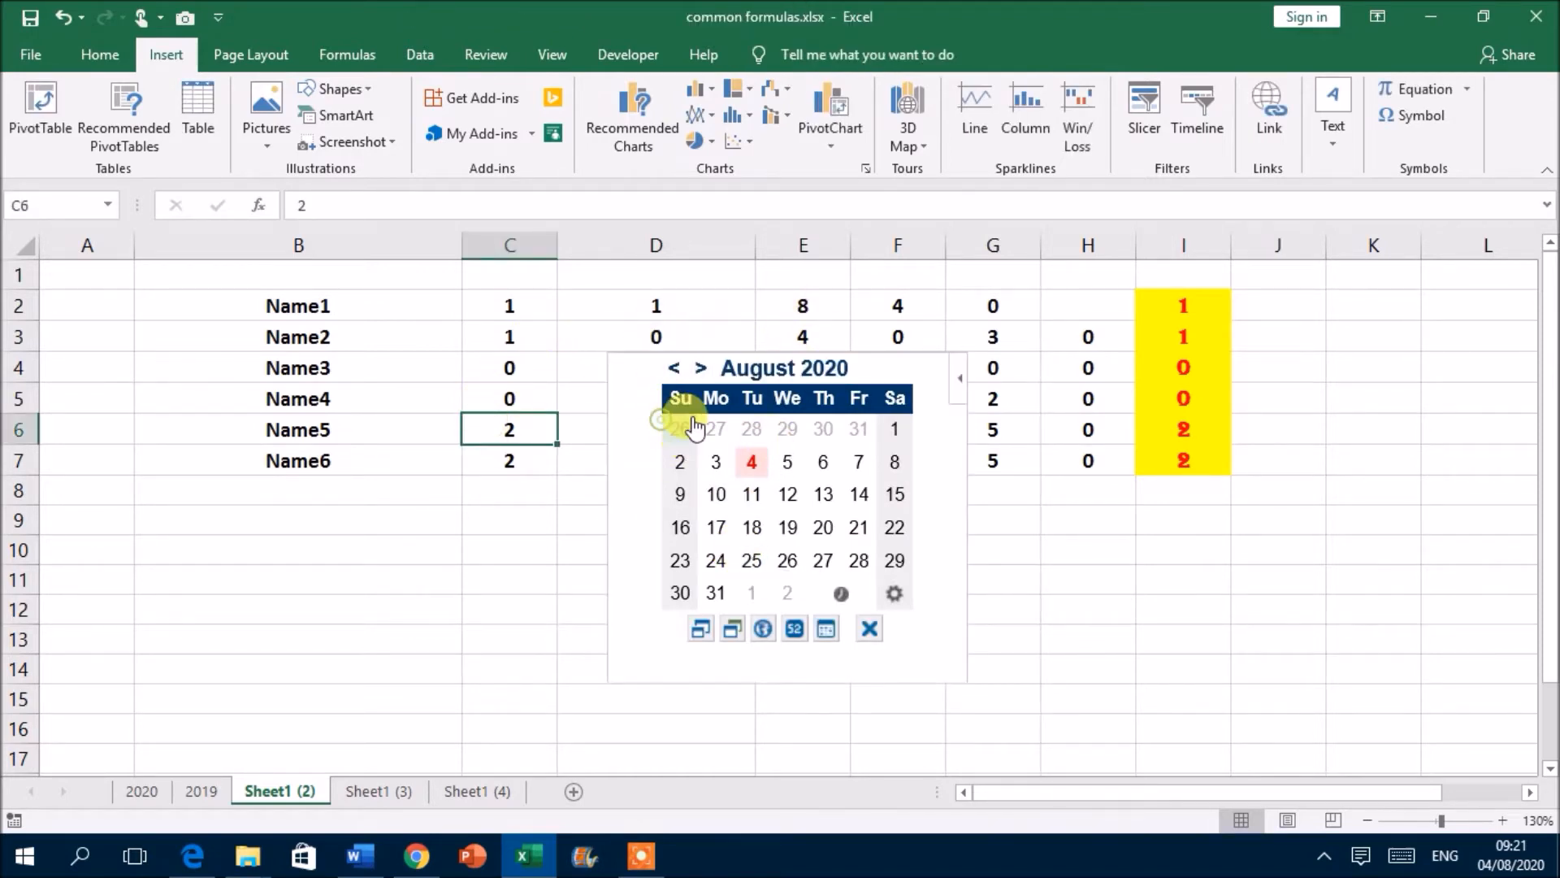
drag(656, 337, 810, 327)
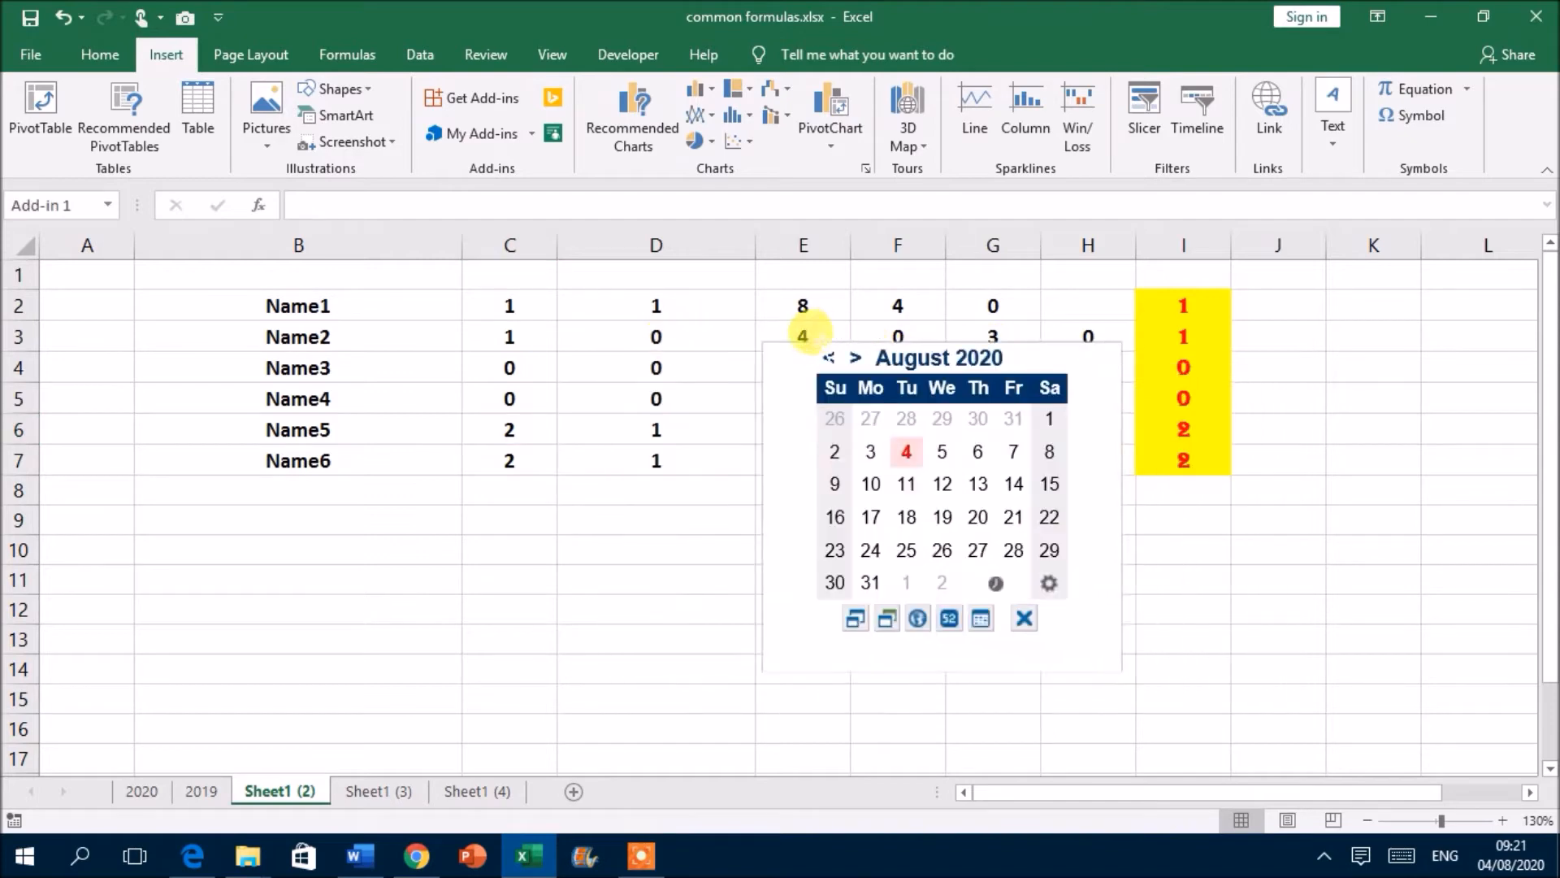
Use the calendar to insert the date 13/08/2020 into cells D9 and D11
click(442, 517)
click(624, 510)
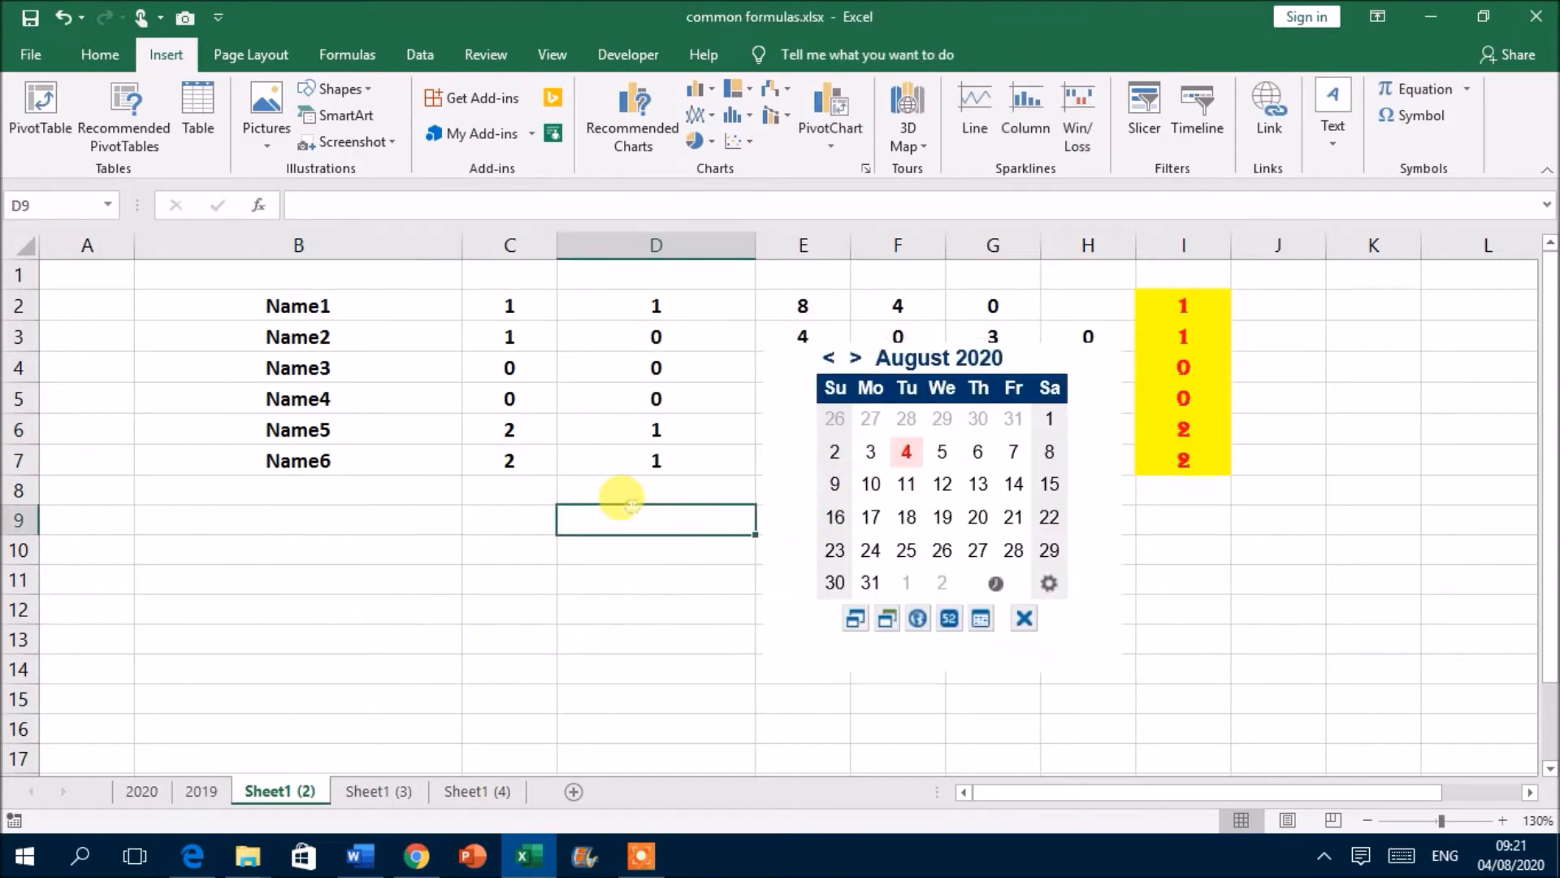
click(979, 485)
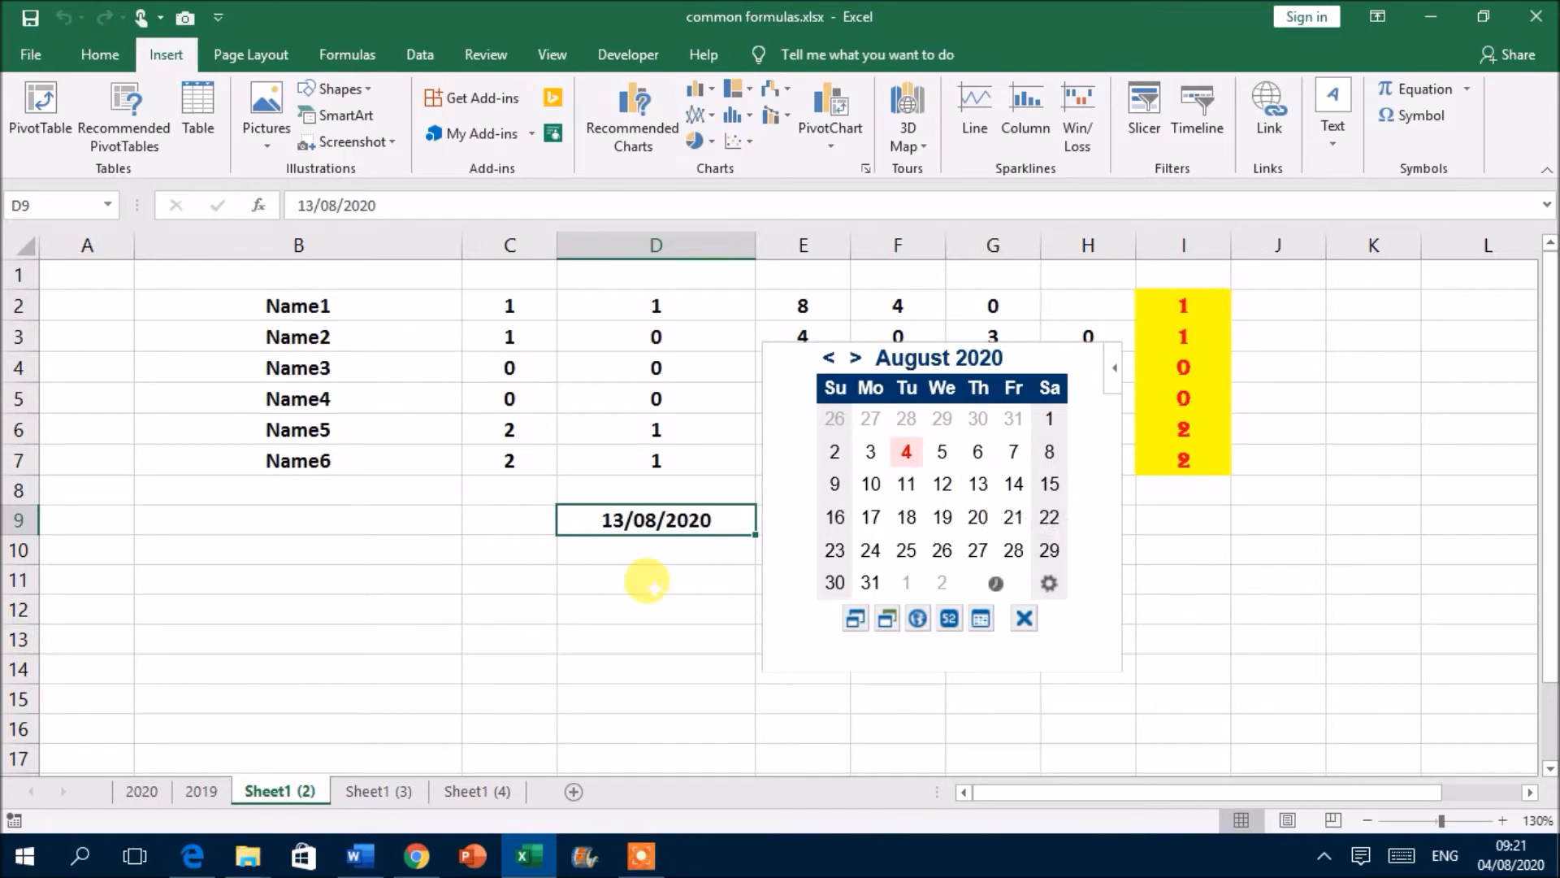
click(642, 578)
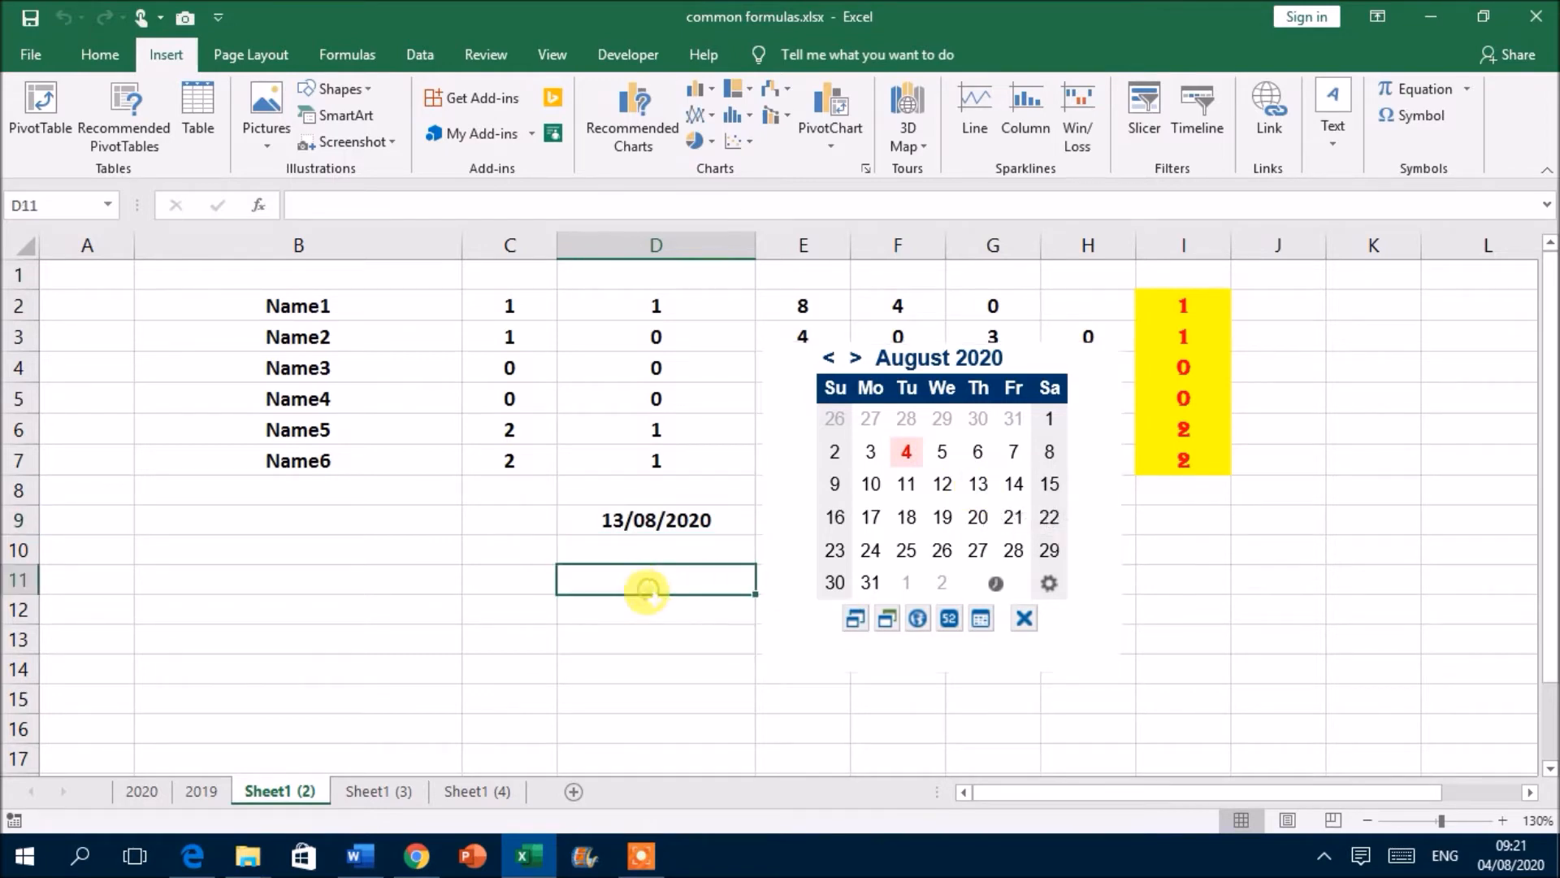
click(995, 489)
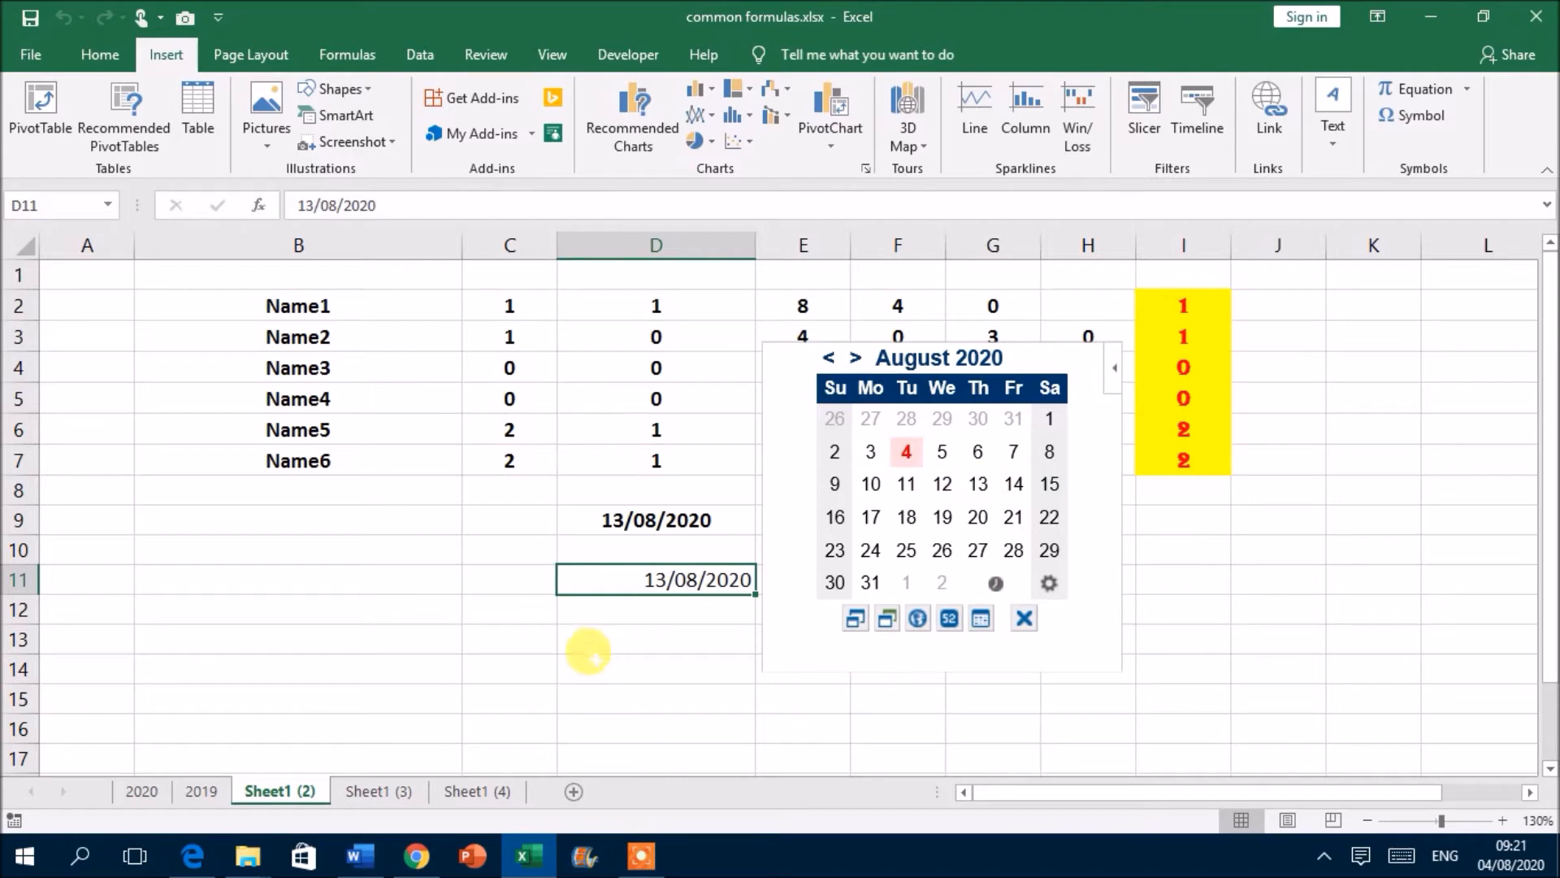
Use the calendar to insert 25/08/2020 into cell D13 and 16/08/2020 into cell D15
click(642, 639)
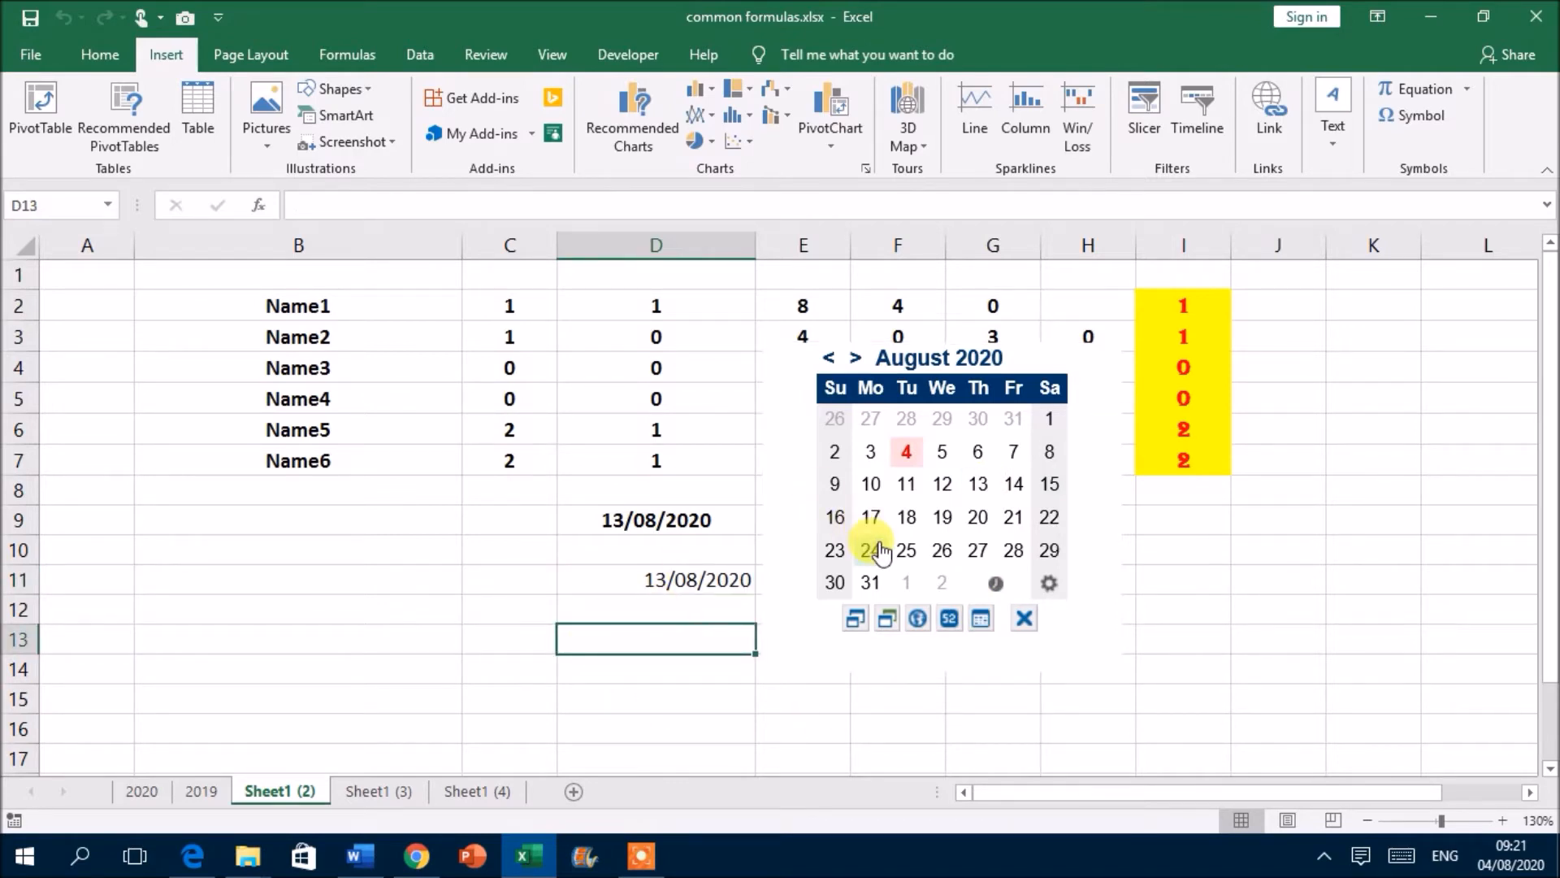
click(906, 550)
click(690, 695)
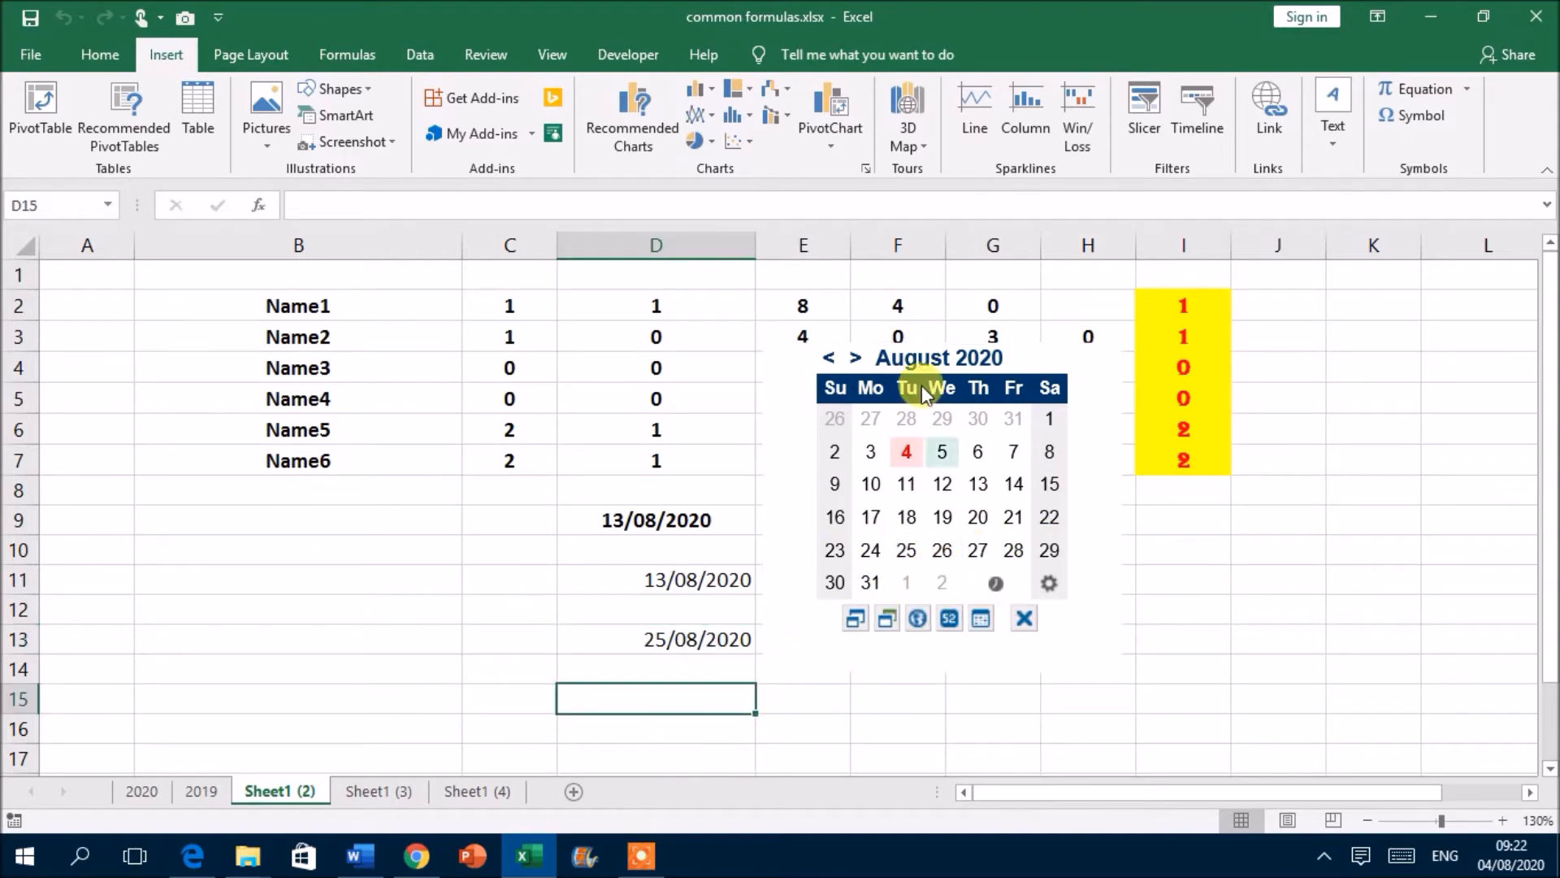
click(845, 515)
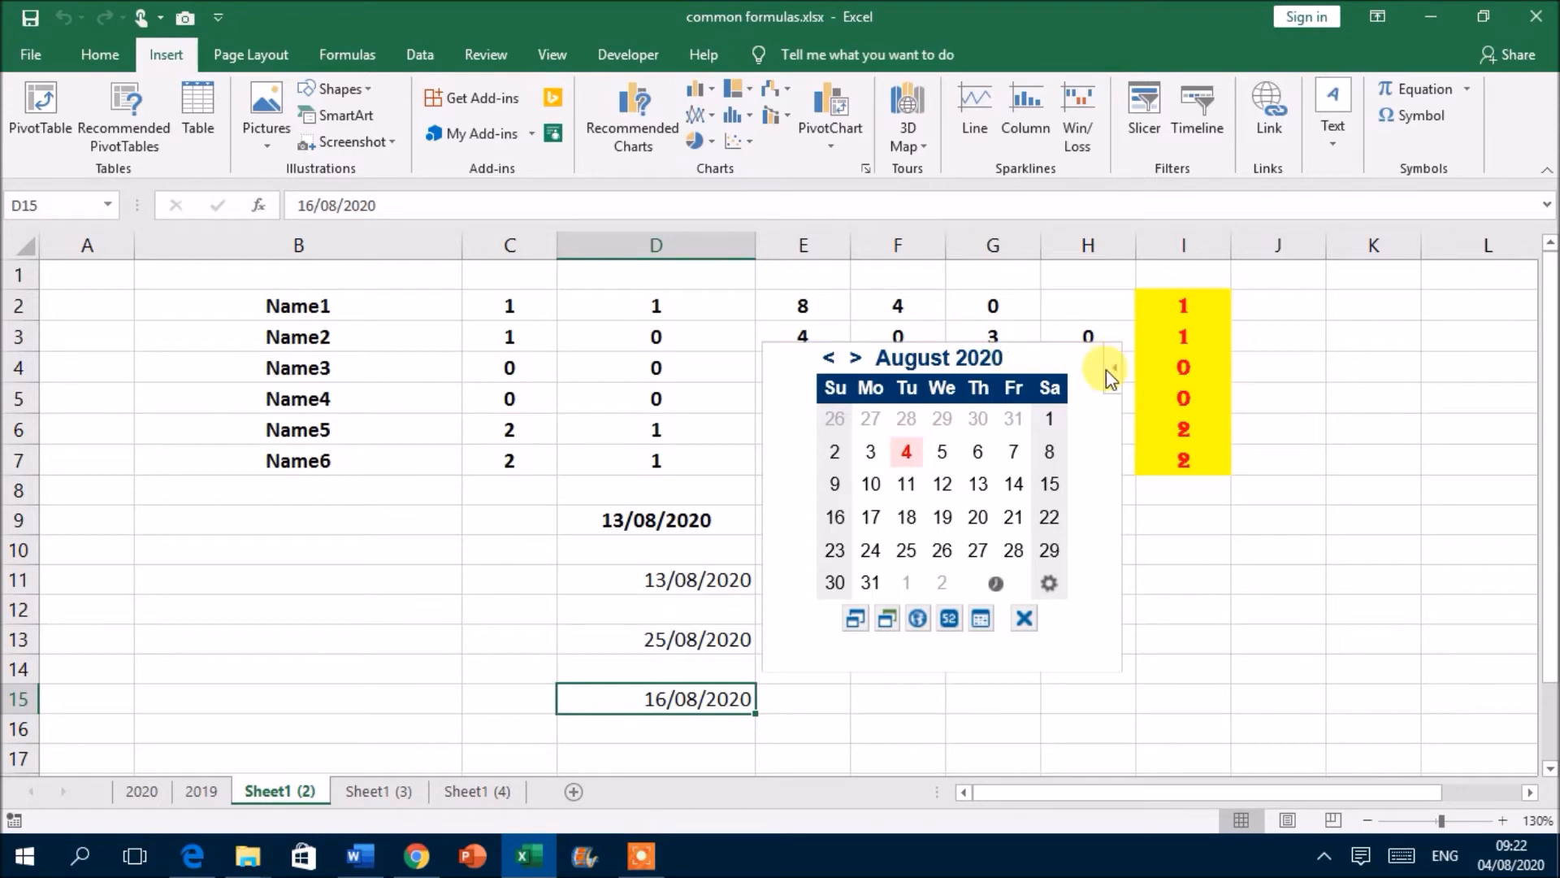
Move the calendar over columns H to K, and page it one month back and forward again to August 2020
mouse_move(1113, 341)
mouse_down()
mouse_move(1352, 363)
mouse_move(1421, 320)
mouse_move(1544, 541)
mouse_move(1333, 332)
mouse_move(1177, 376)
mouse_move(1064, 335)
mouse_up()
drag(1097, 795, 985, 797)
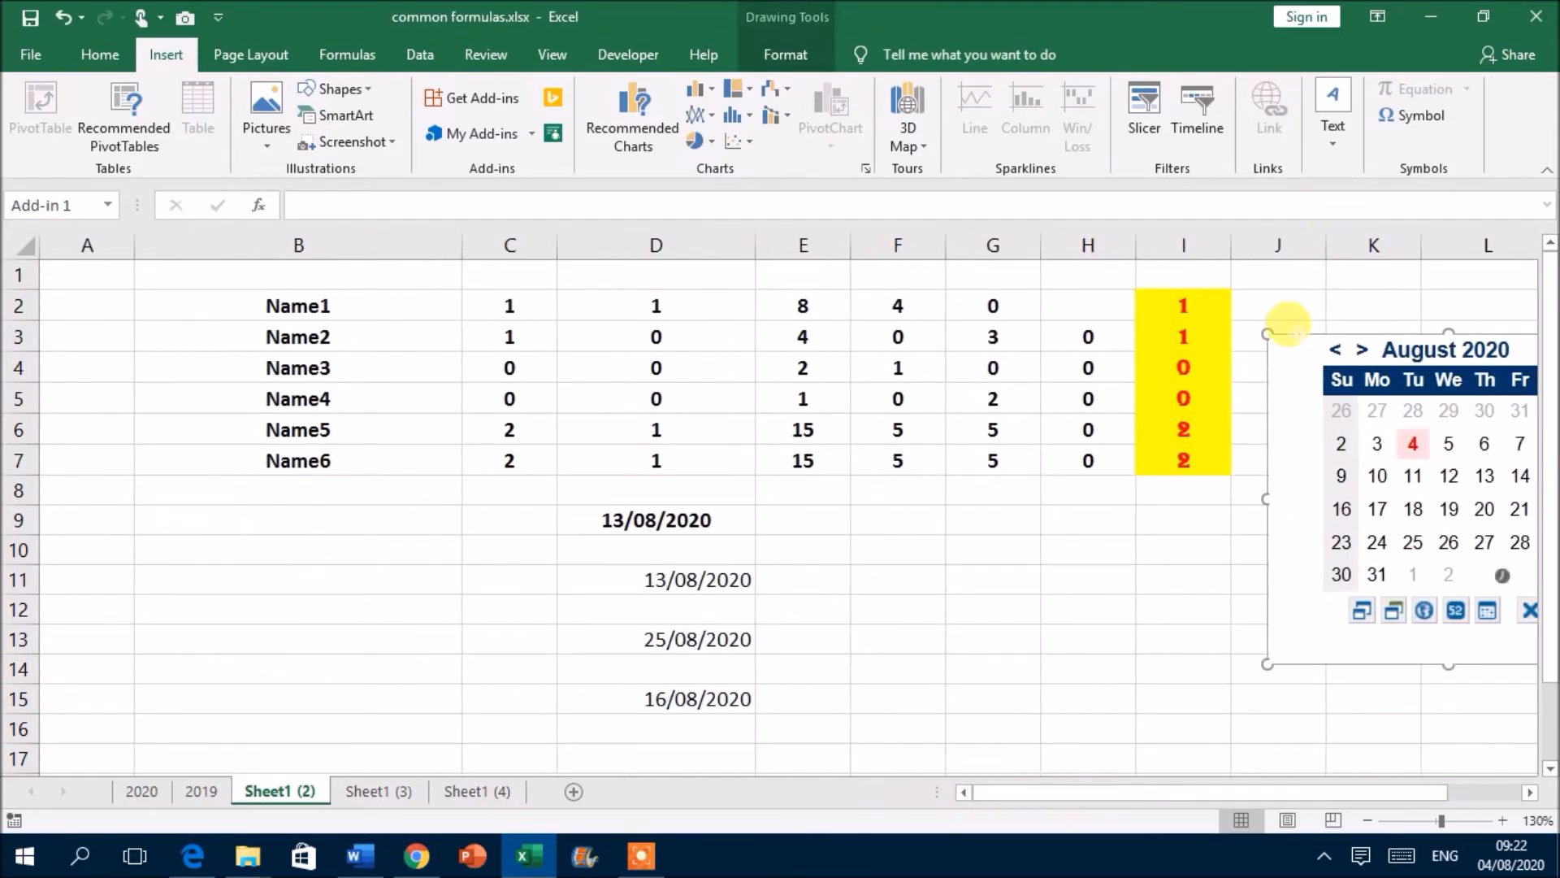
drag(1288, 321, 1034, 311)
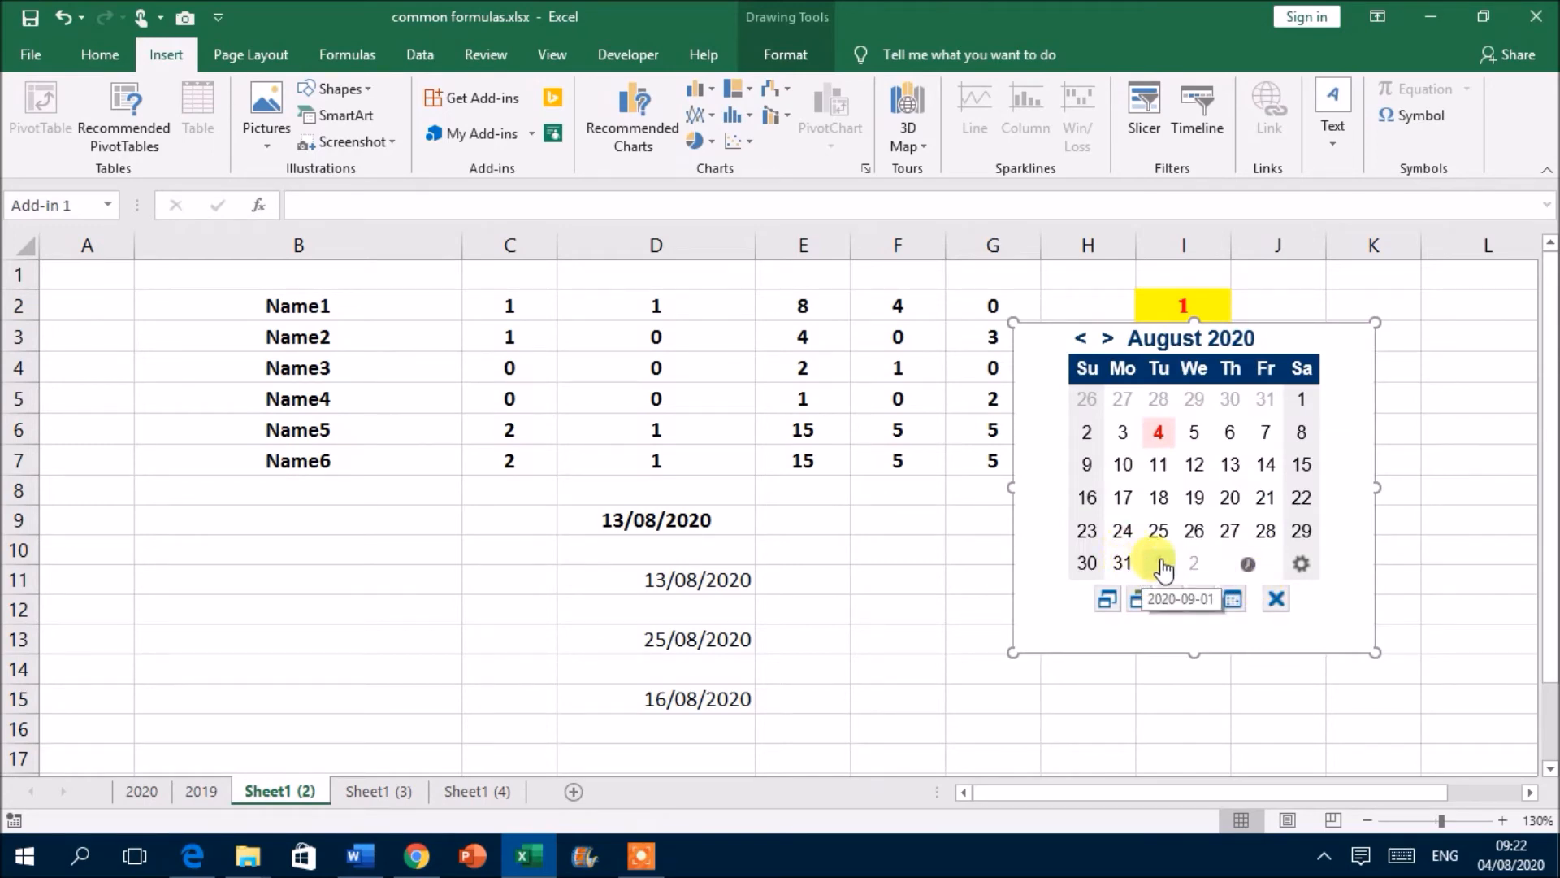
click(1081, 337)
click(1104, 340)
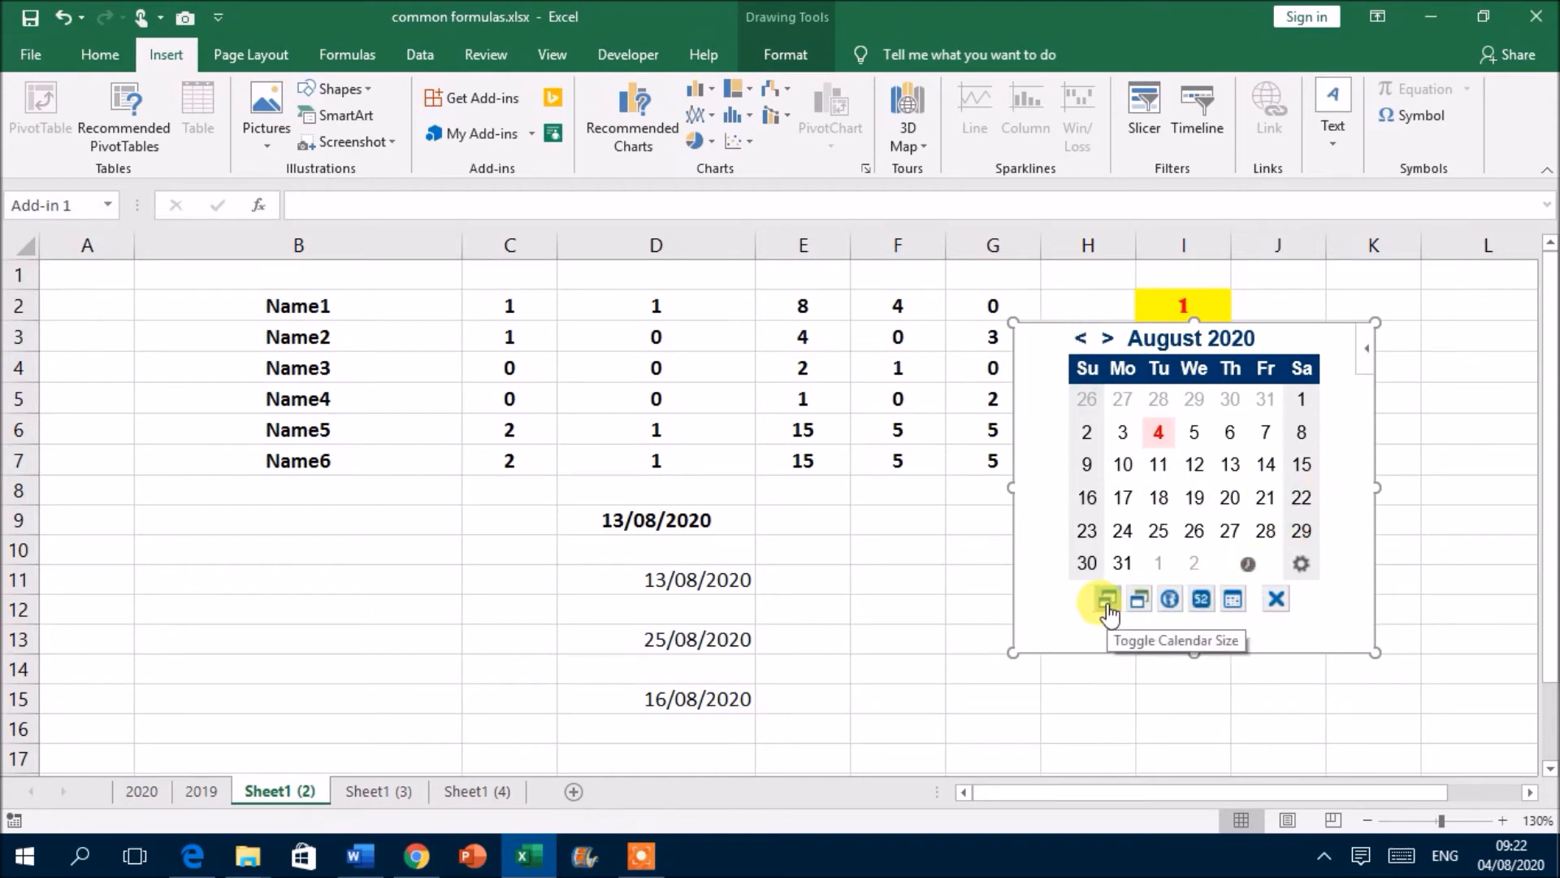
Configure the calendar with the smaller size, the gray color theme, the ISO calendar system and week numbers
click(1107, 602)
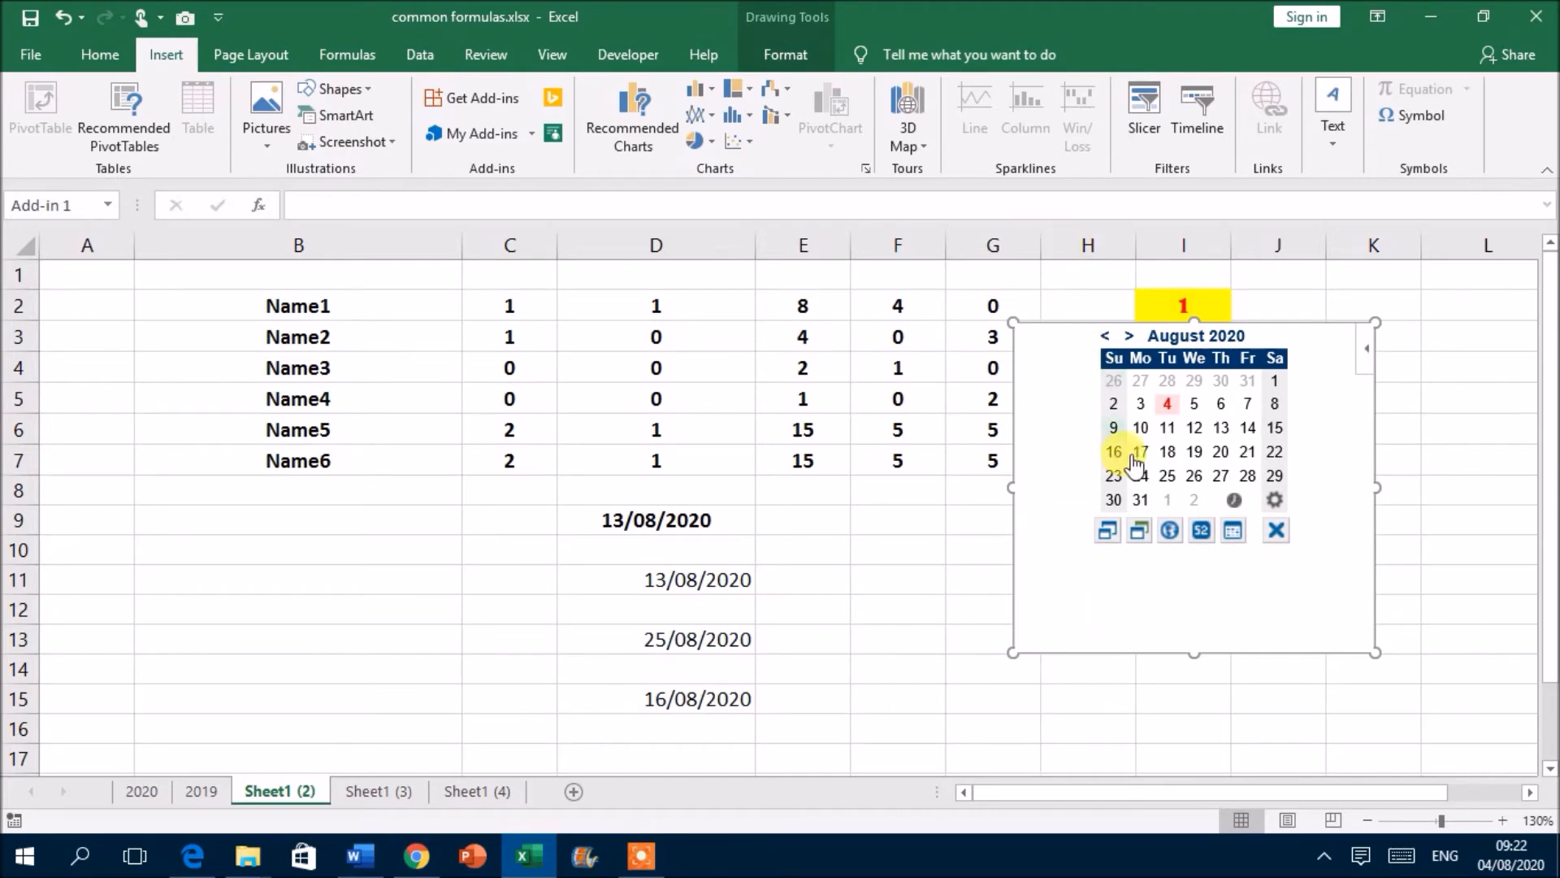
click(1141, 539)
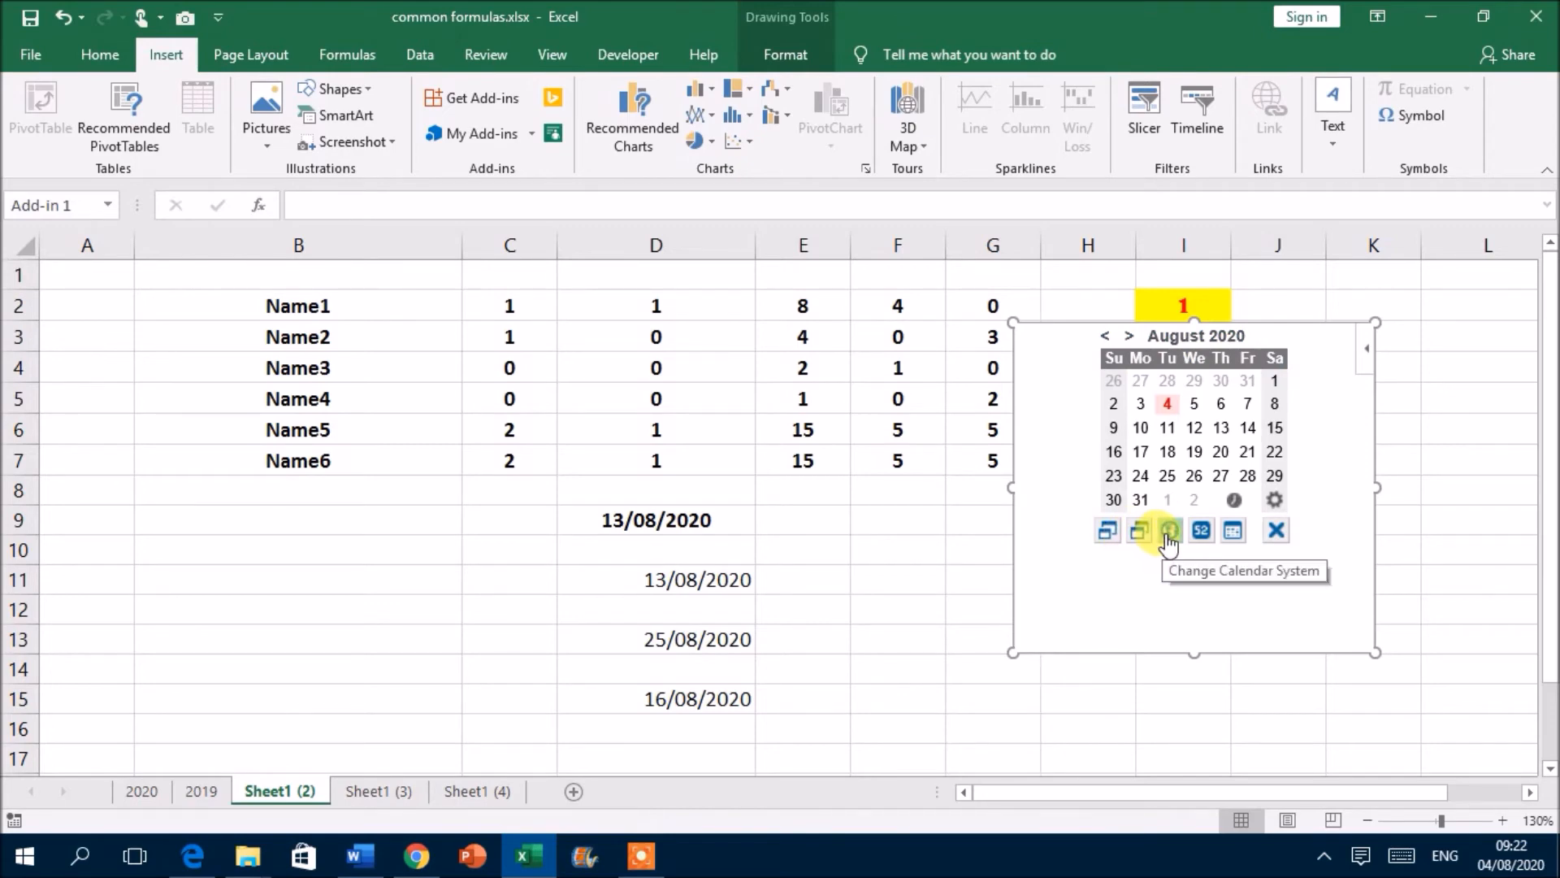
click(1170, 533)
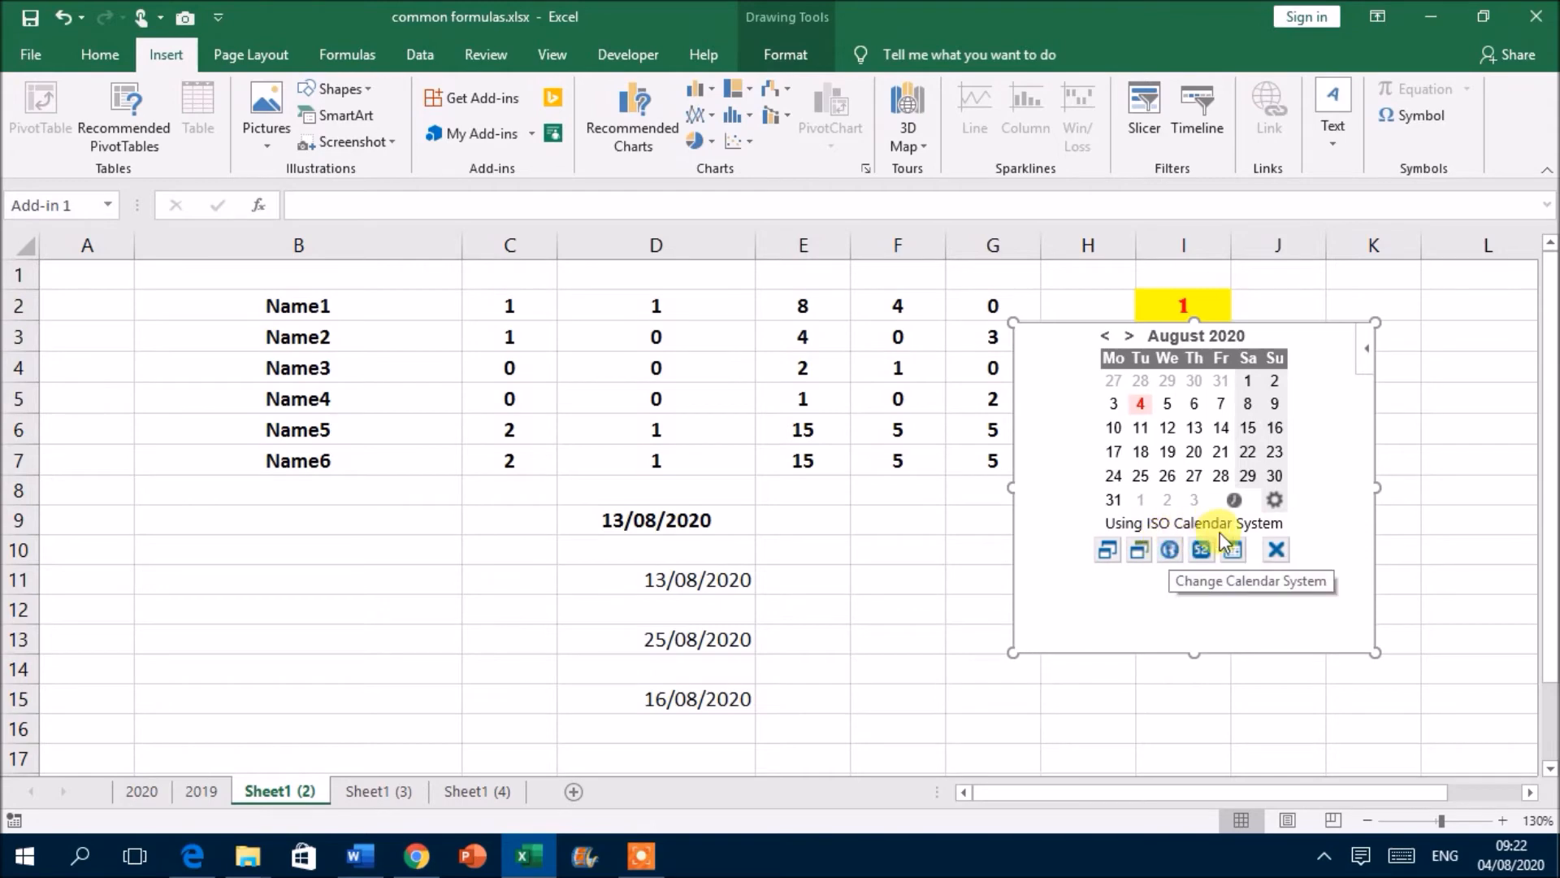
click(1201, 550)
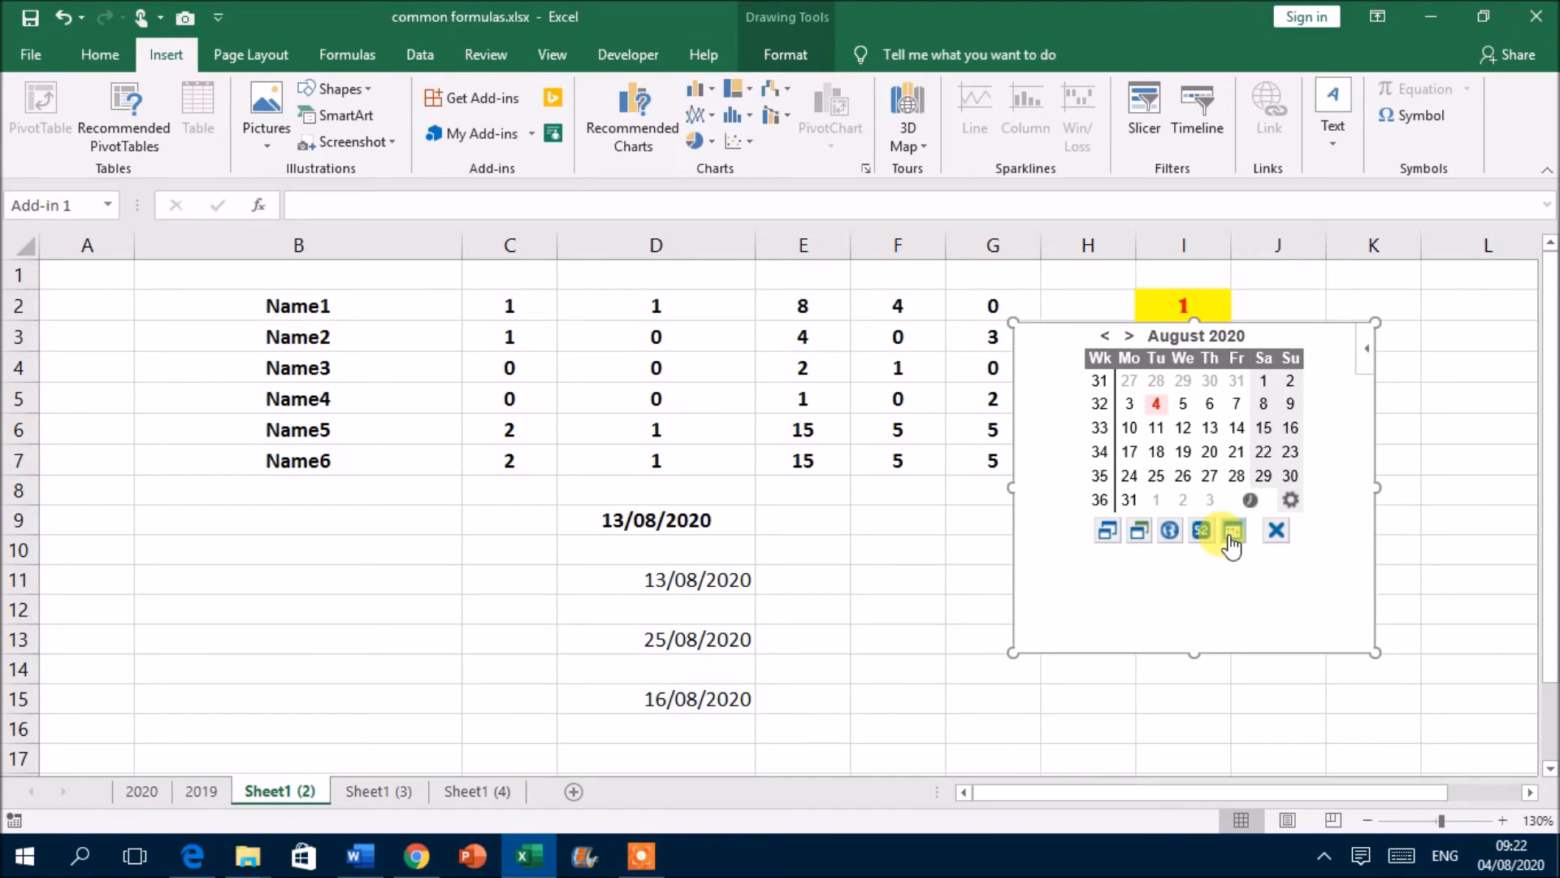
Highlight dates from the worksheet on the calendar, using D11:D13 as the range containing dates
click(1231, 536)
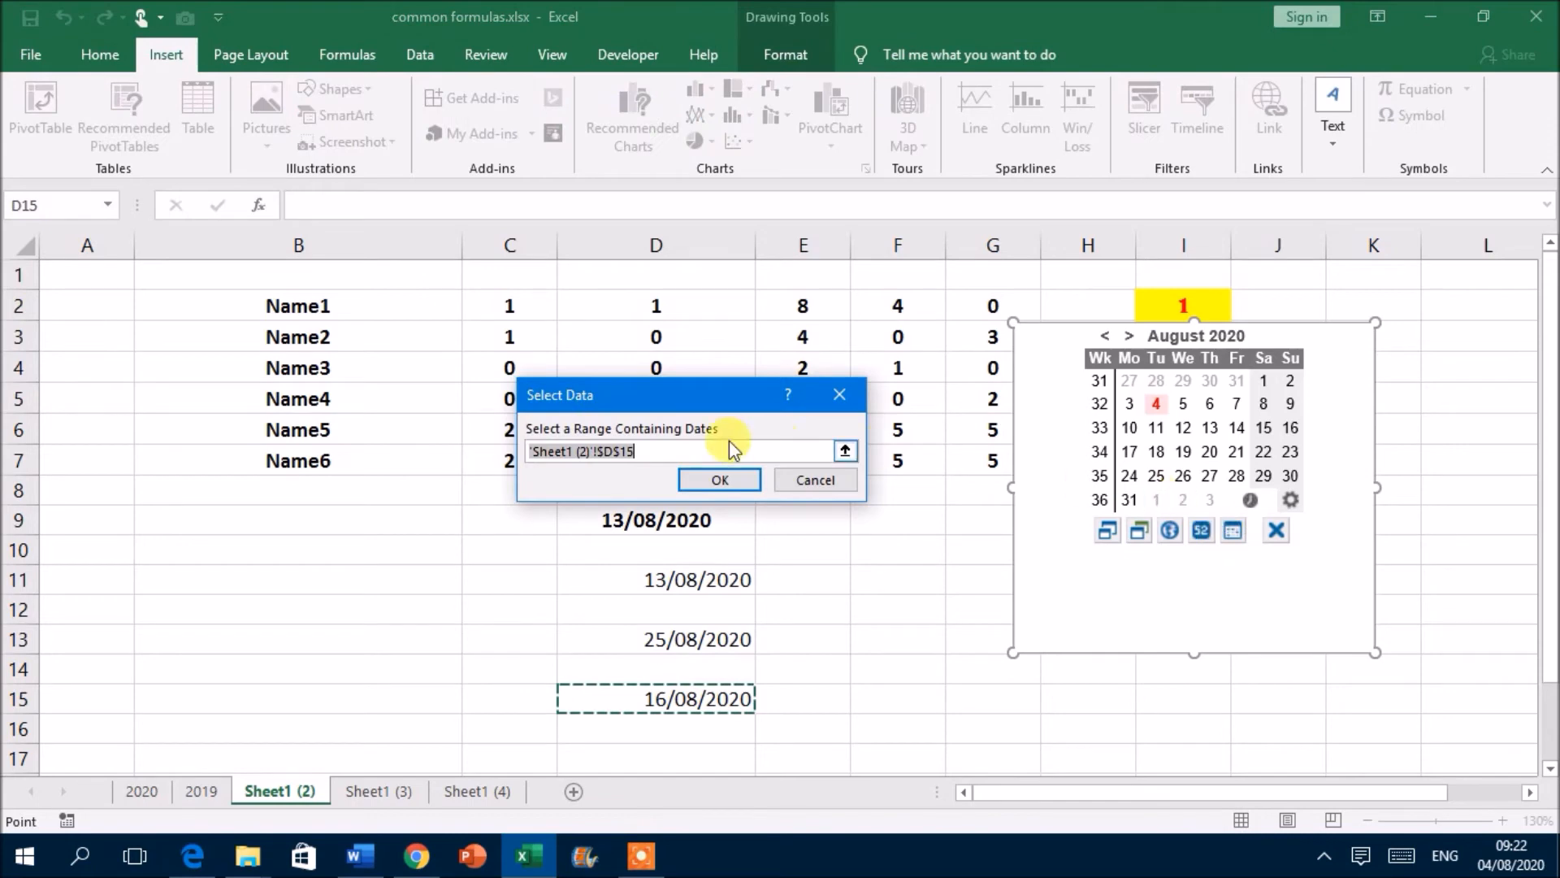
click(701, 642)
click(660, 577)
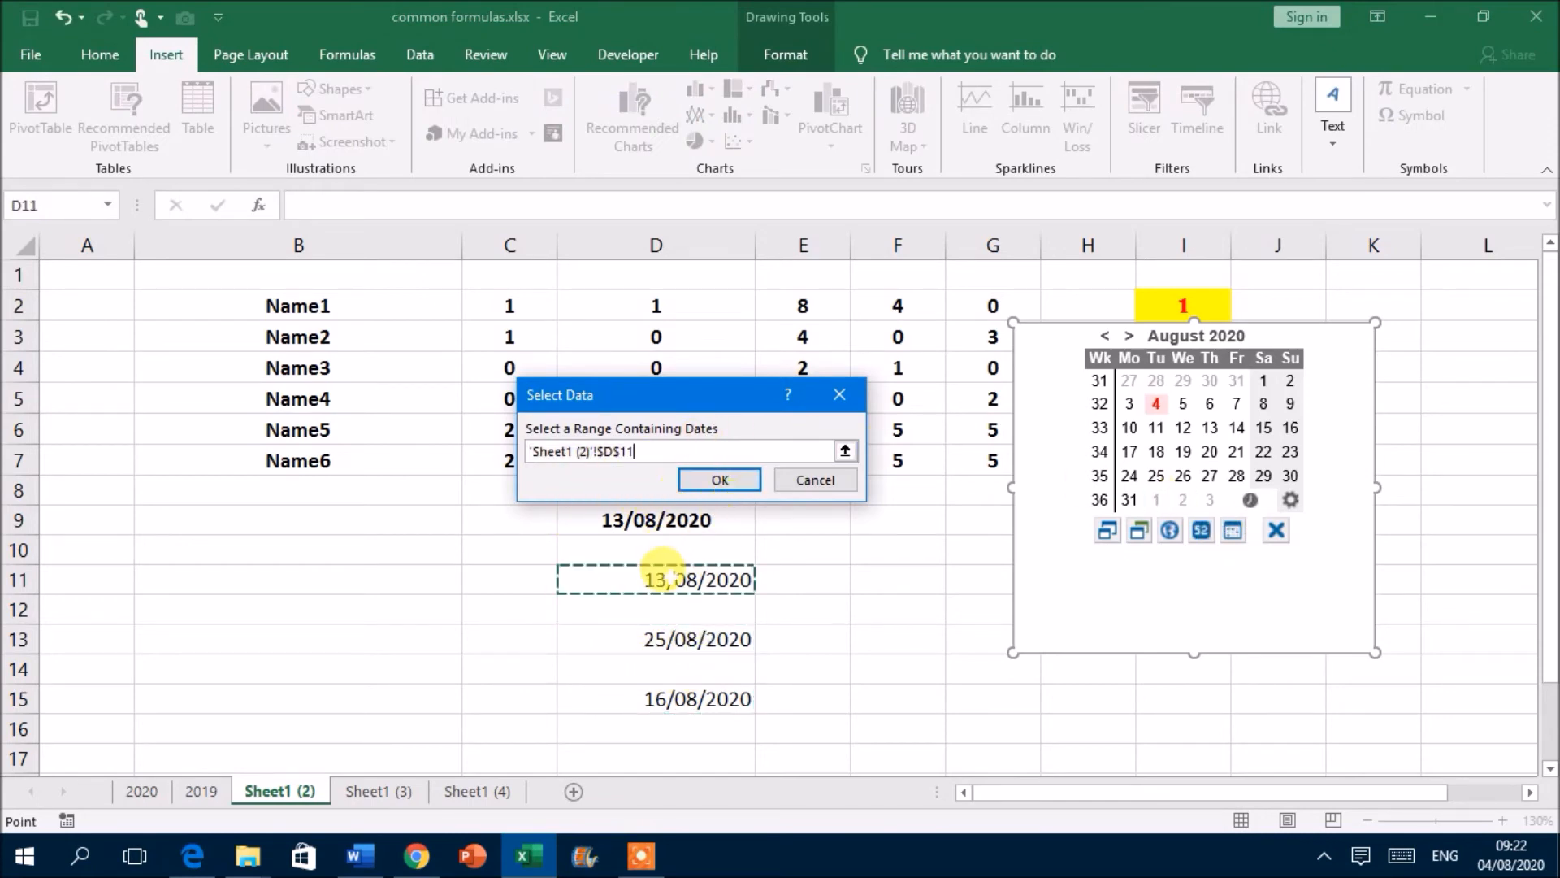
drag(664, 568, 668, 640)
click(697, 483)
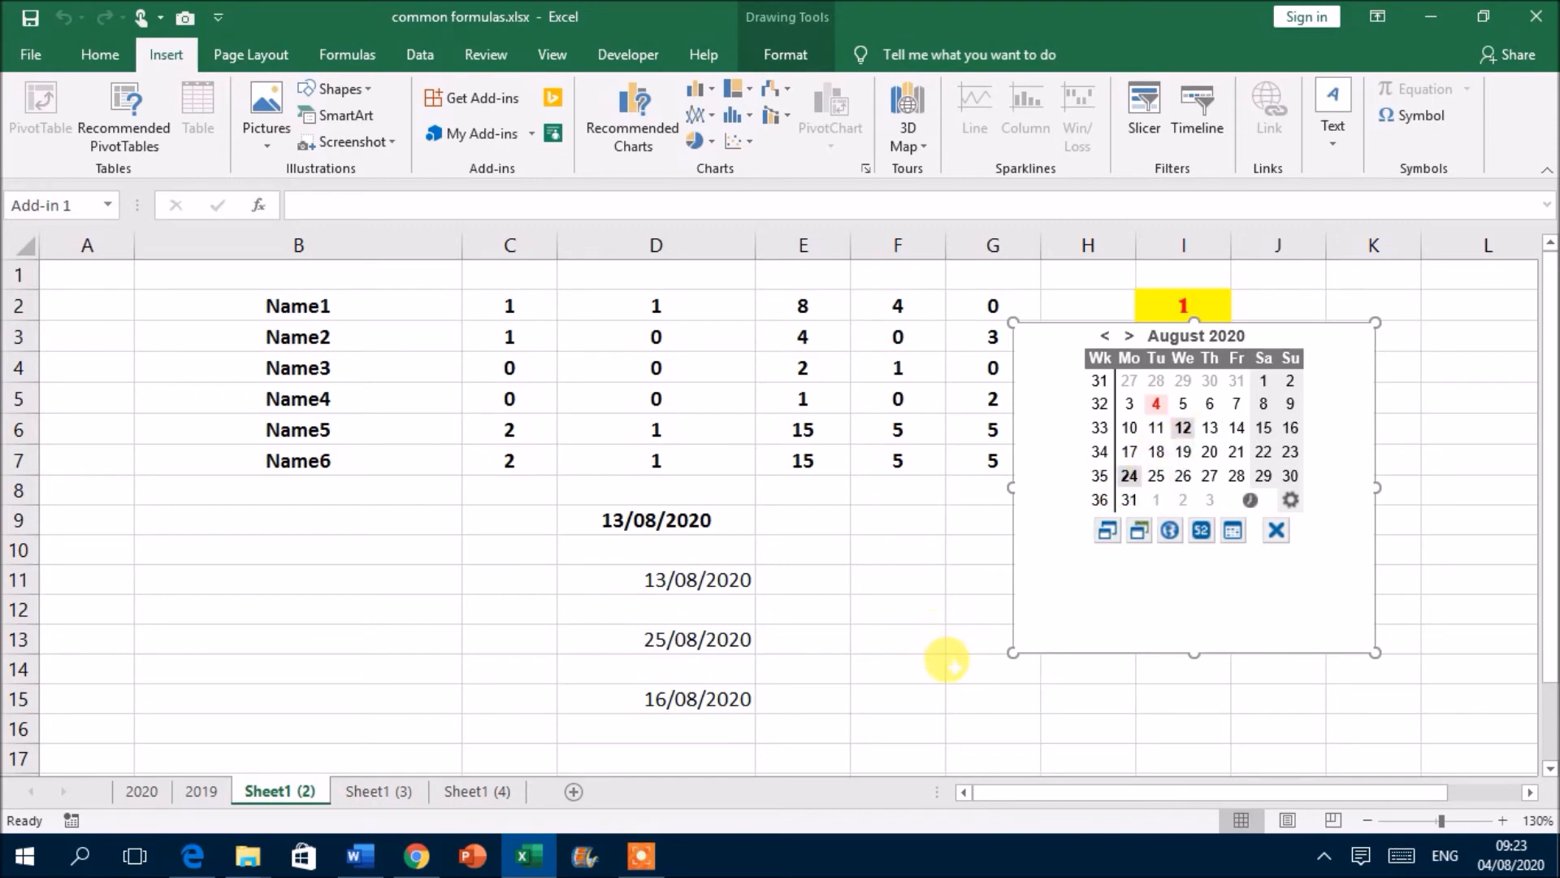
Hide the calendar's row of option icons and try to move the calendar further aside
click(498, 610)
click(1279, 531)
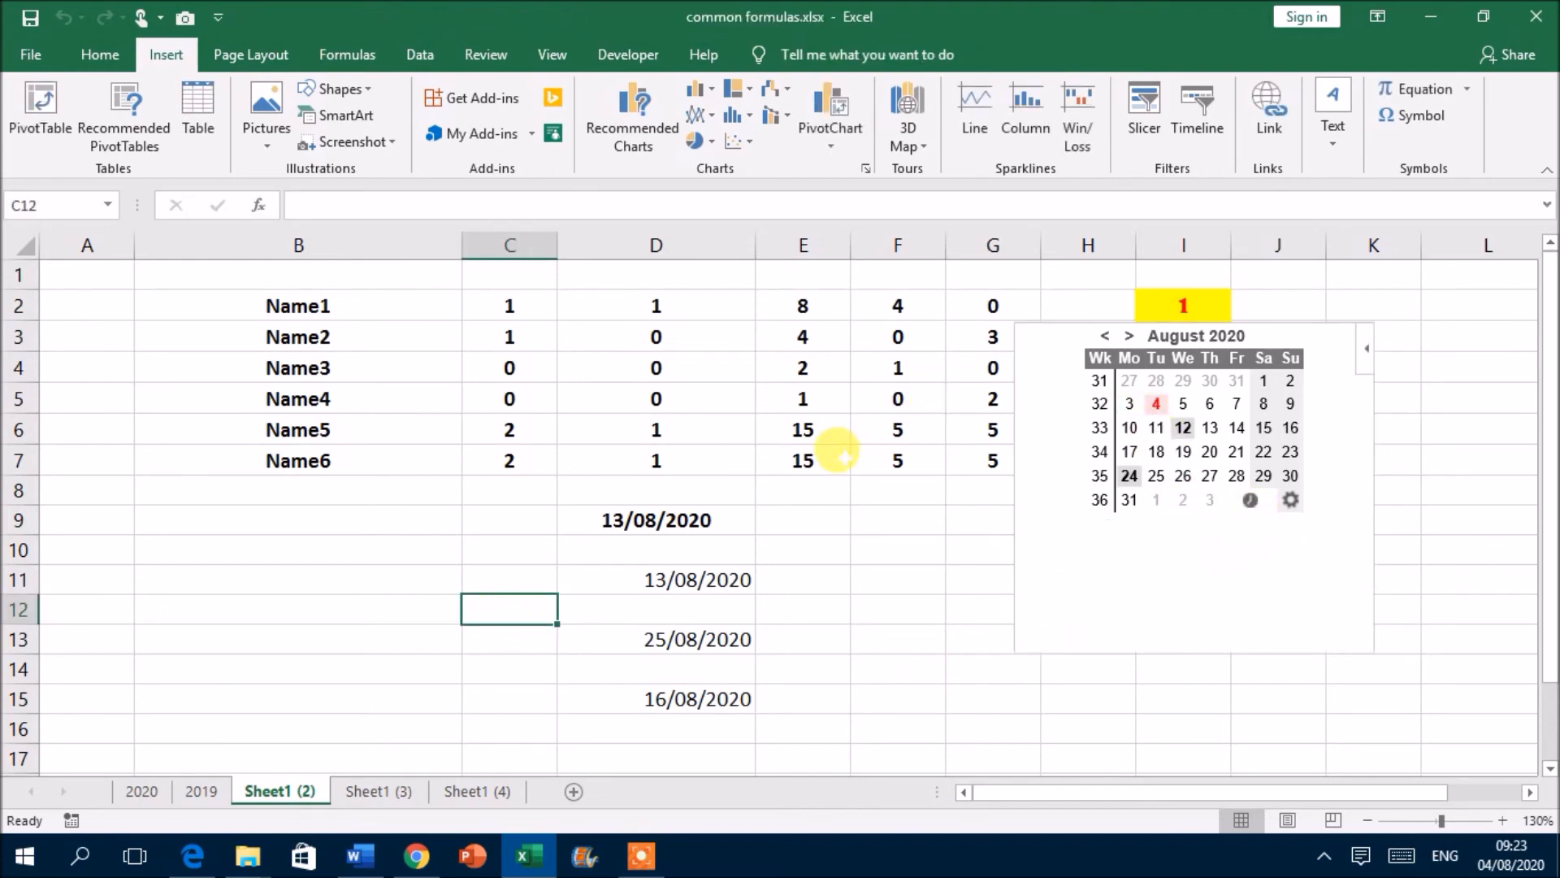
drag(1067, 334, 1223, 342)
click(662, 579)
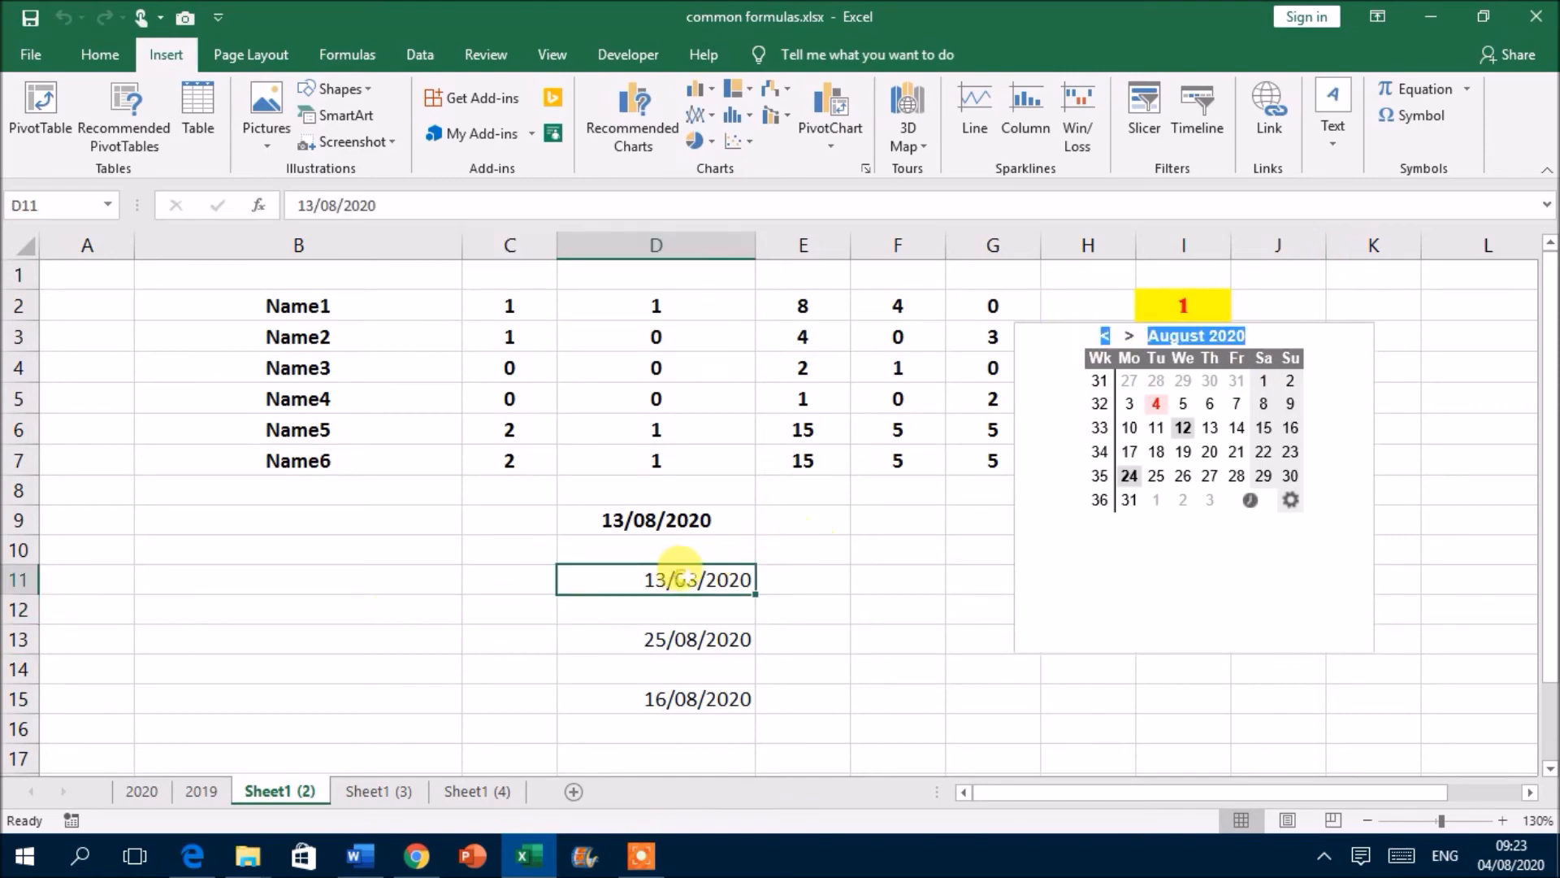
drag(373, 516, 341, 727)
click(707, 580)
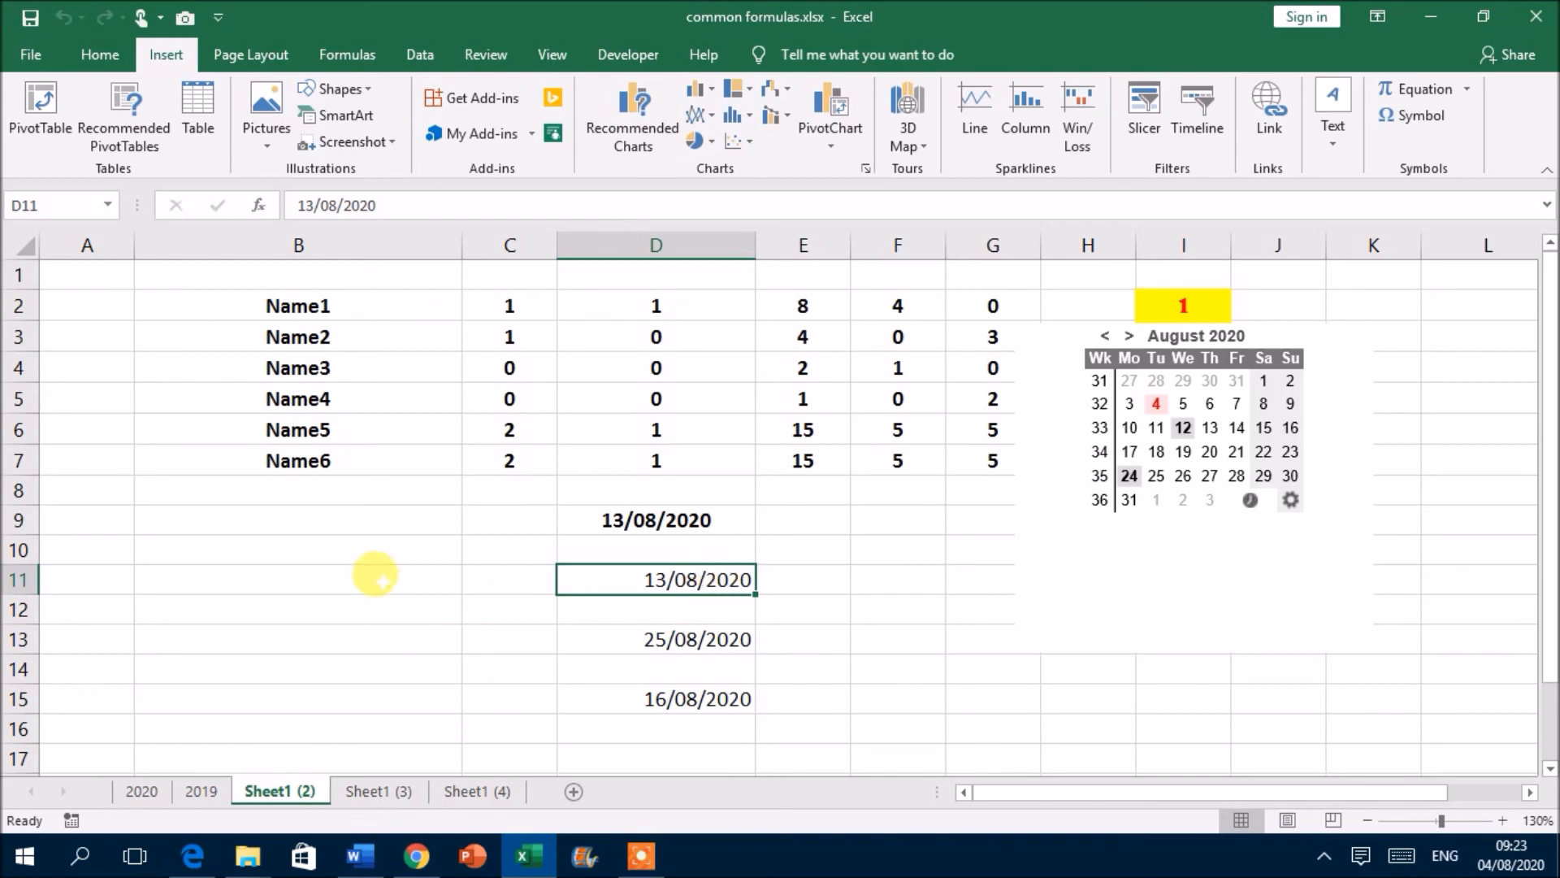
click(577, 521)
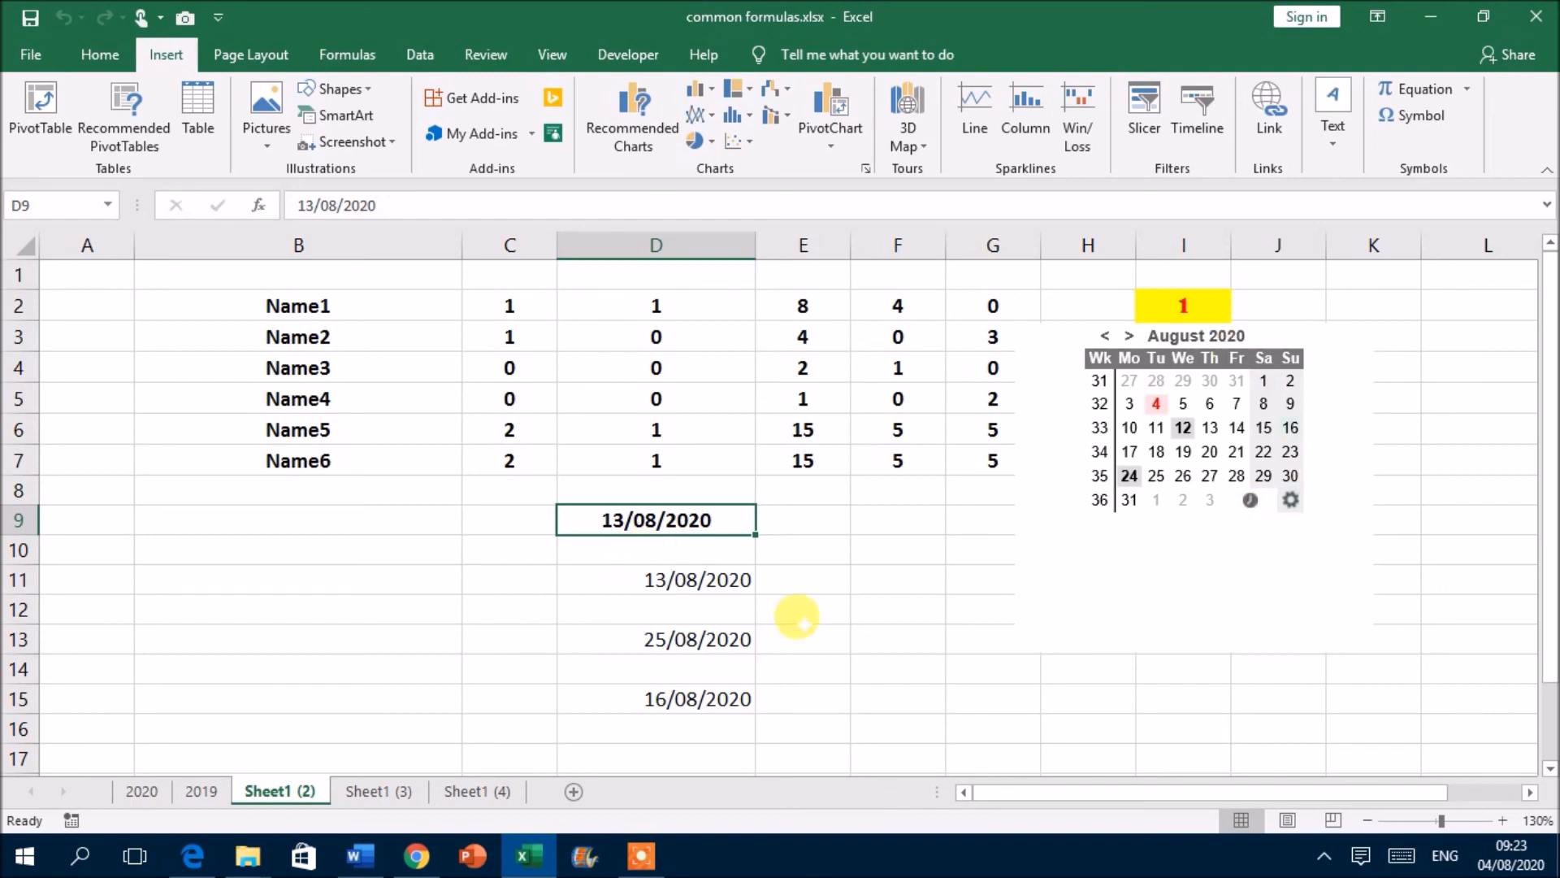
click(686, 637)
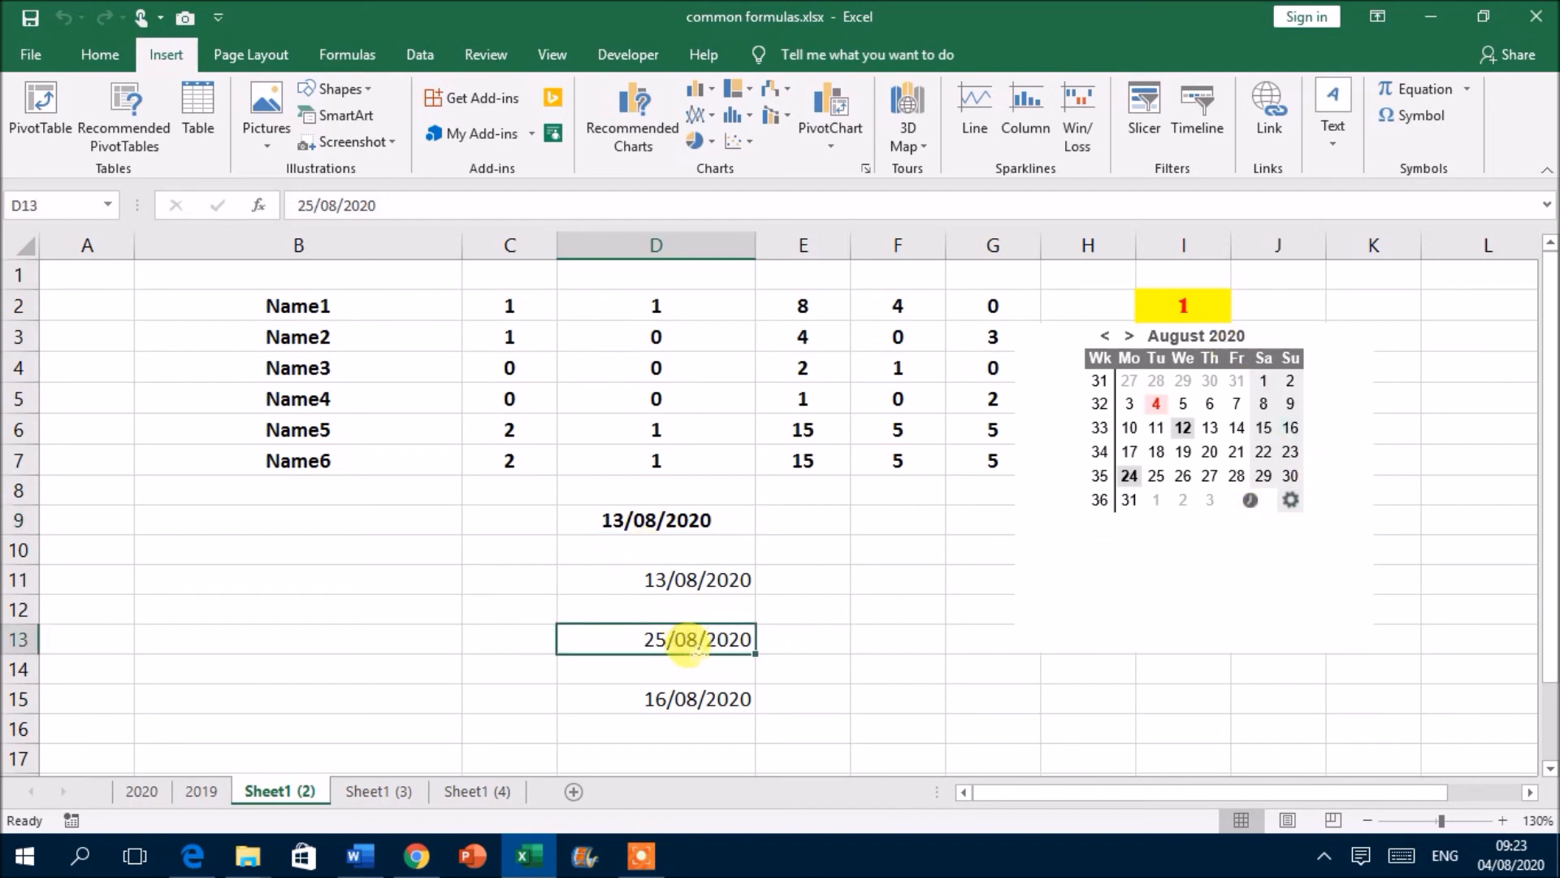